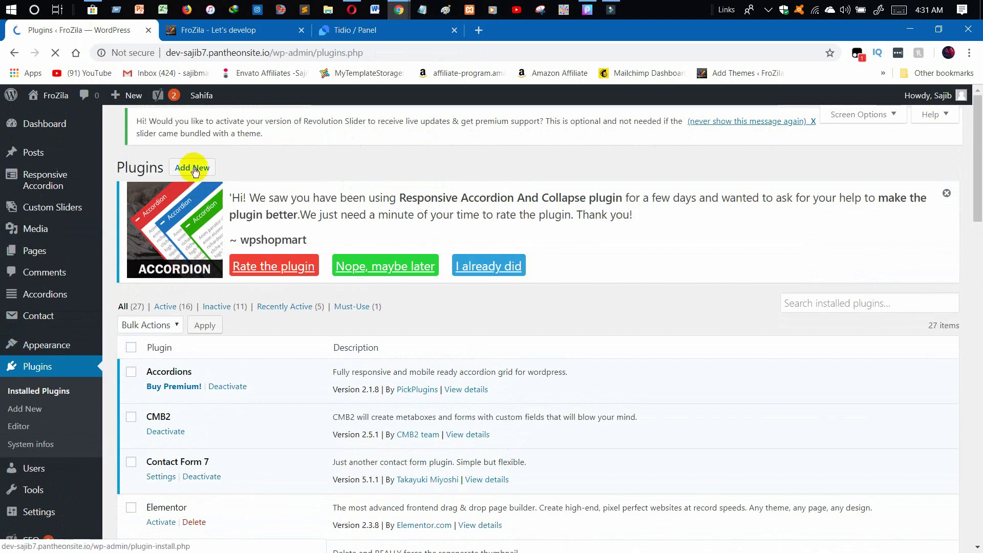
# Step: Go to adding a new plugin and search the plugin directory for "Tidio live"
pyautogui.click(193, 167)
pyautogui.click(234, 212)
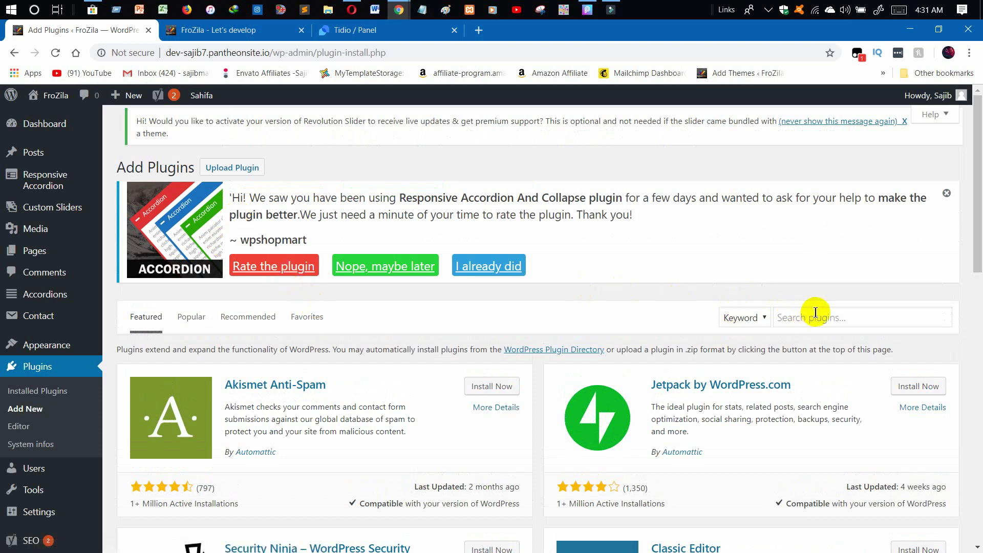
pyautogui.click(818, 315)
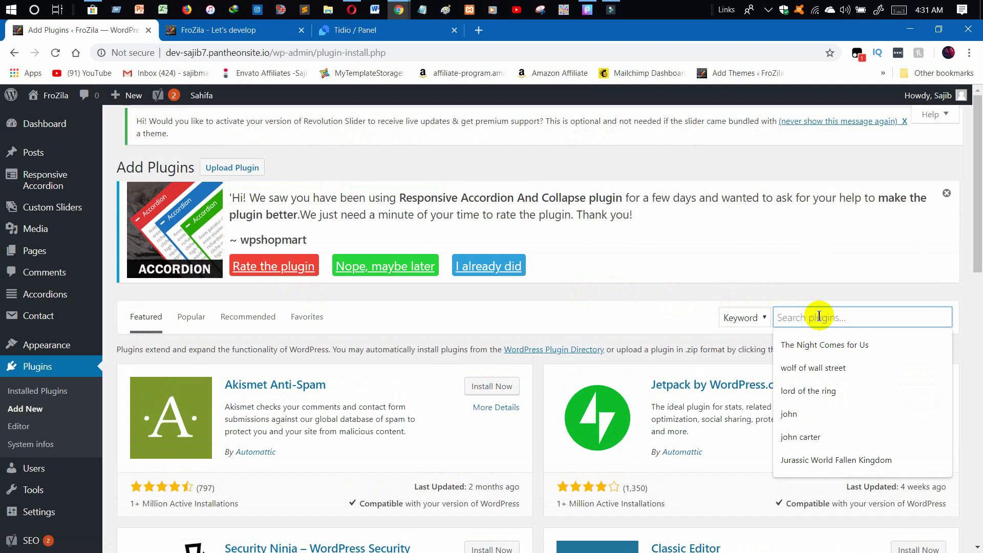
pyautogui.write('T')
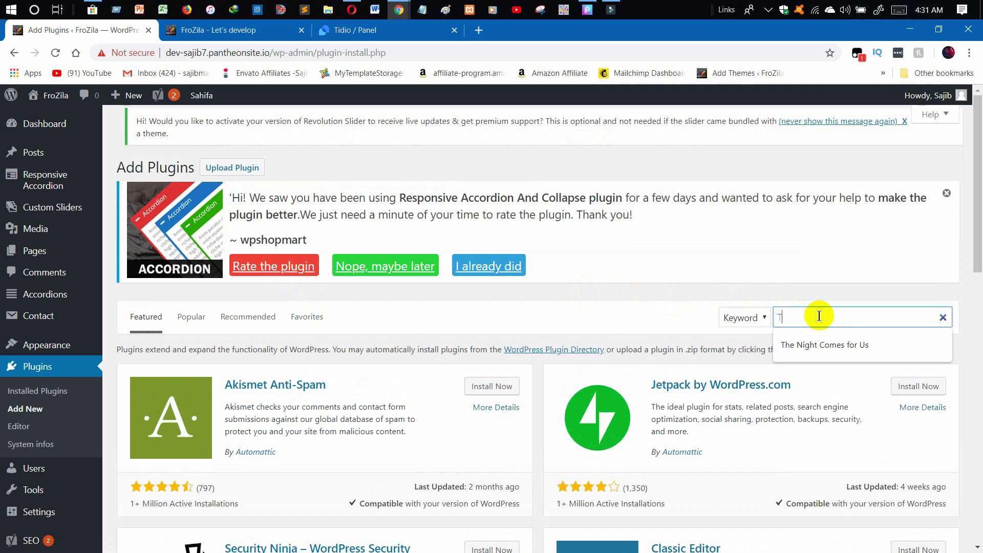
pyautogui.write('idio l')
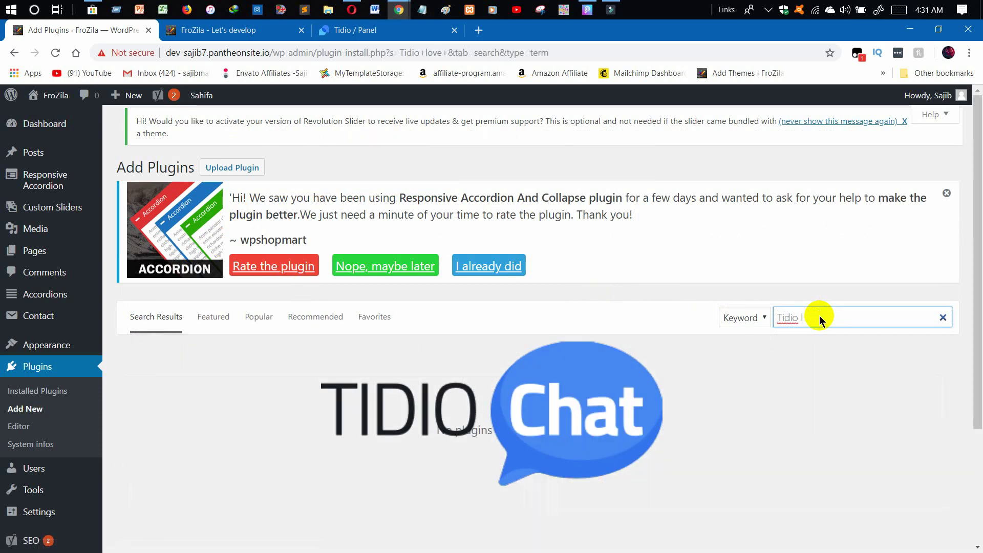
pyautogui.write('oveive')
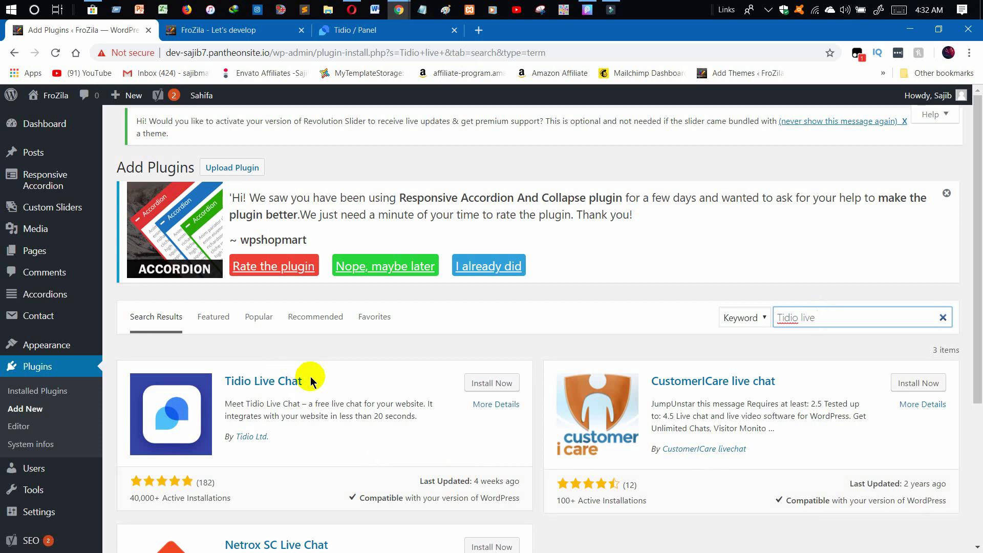
# Step: Install and activate the Tidio Live Chat plugin
pyautogui.click(502, 386)
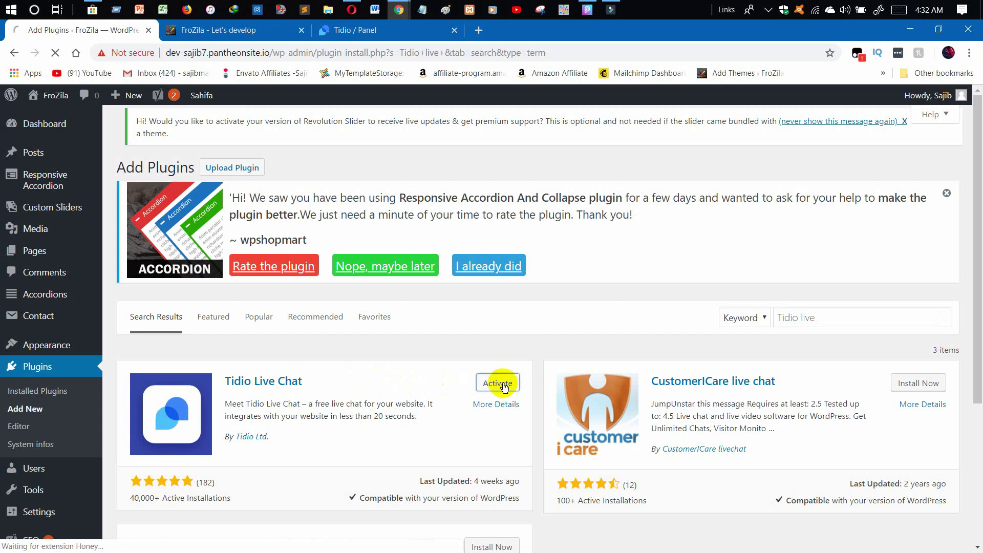
pyautogui.click(502, 383)
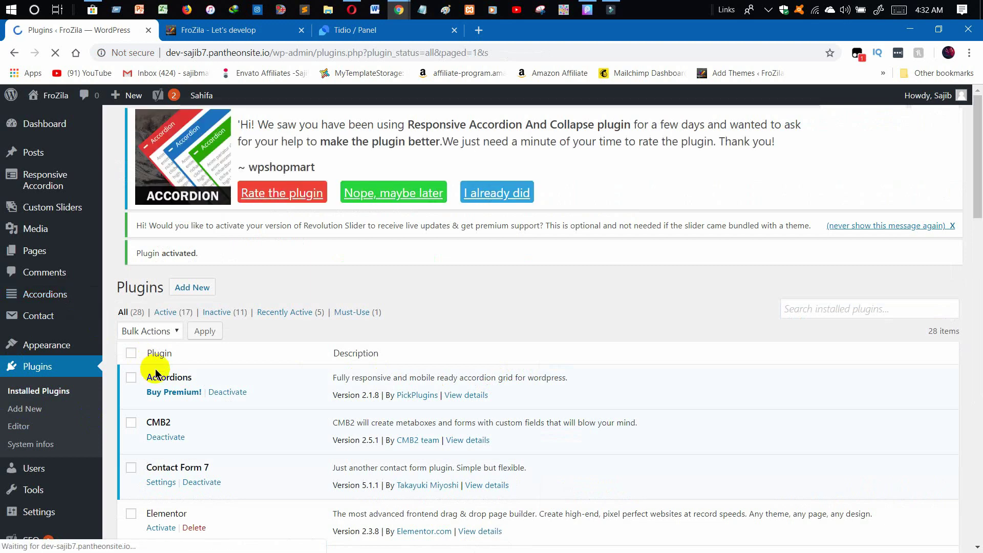
# Step: Open Tidio Chat from the WordPress dashboard and log in to Tidio on the other login page with the saved credentials
pyautogui.scroll(-3, 148, 368)
pyautogui.scroll(-1, 158, 378)
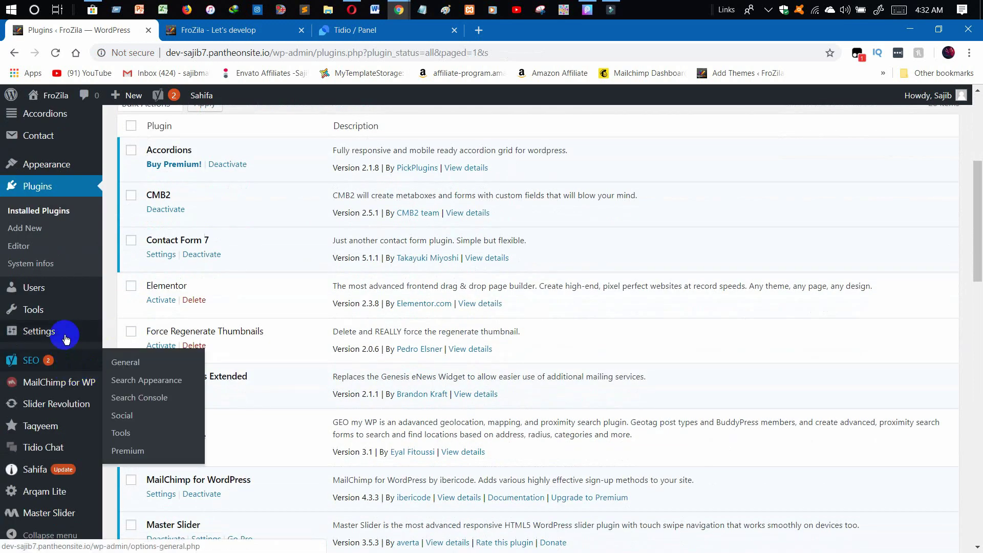
pyautogui.moveTo(66, 333)
pyautogui.scroll(-2, 65, 358)
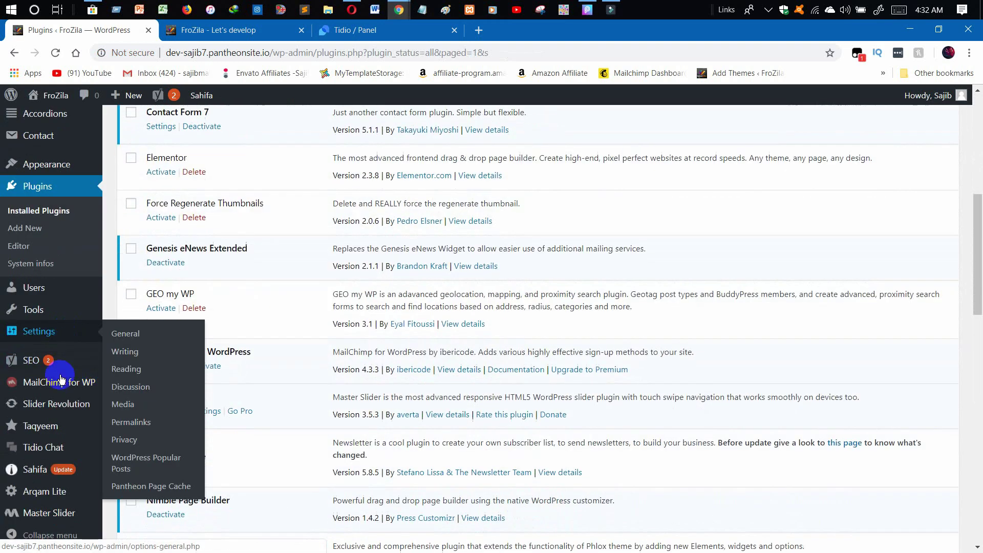
pyautogui.click(47, 455)
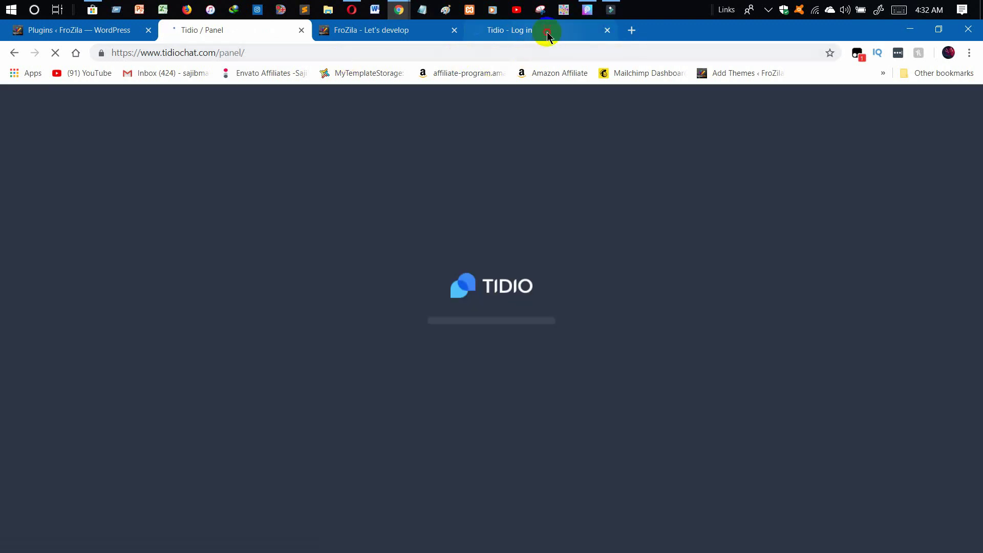
pyautogui.click(546, 32)
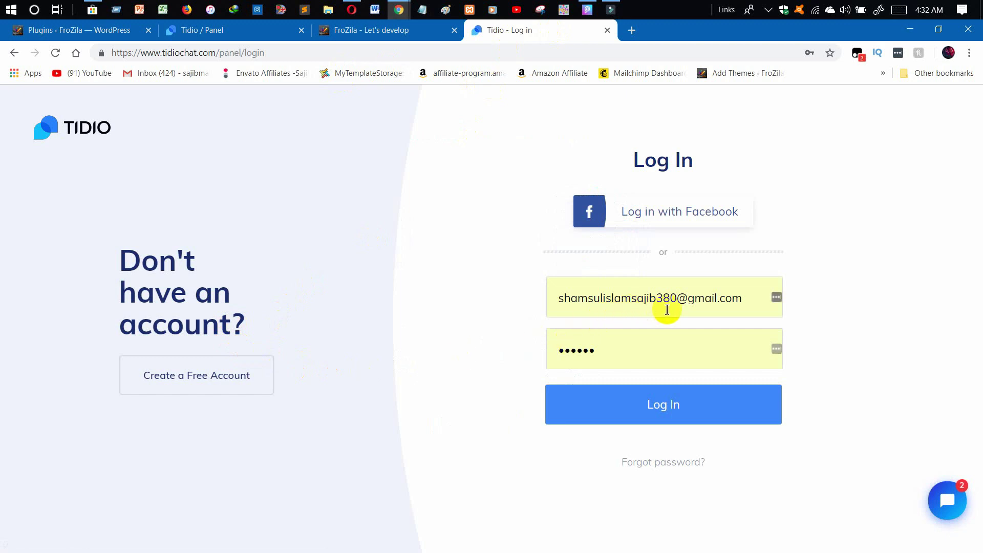
pyautogui.click(664, 406)
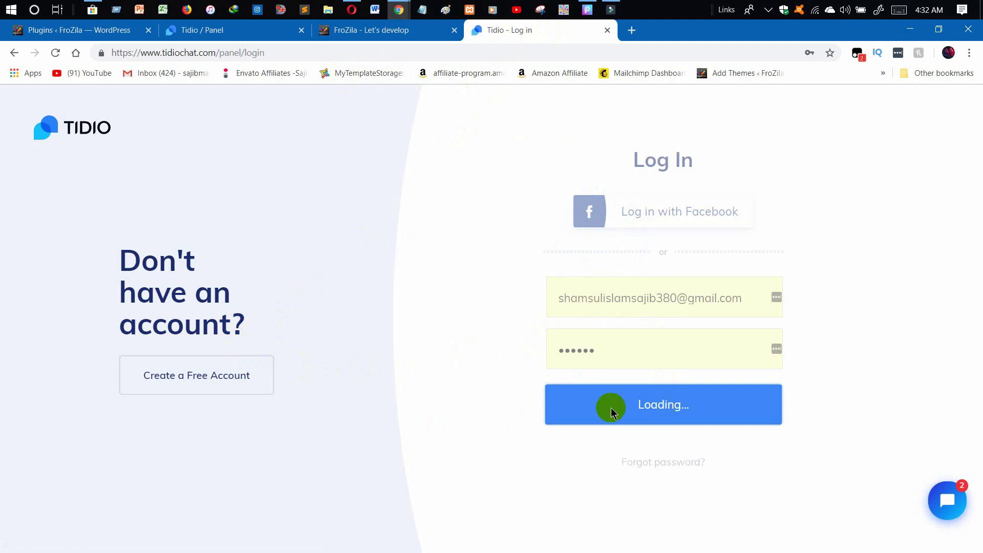
# Step: Look at the Tidio setup tour, then view the account profile details in the logged-in Tidio panel
pyautogui.click(183, 35)
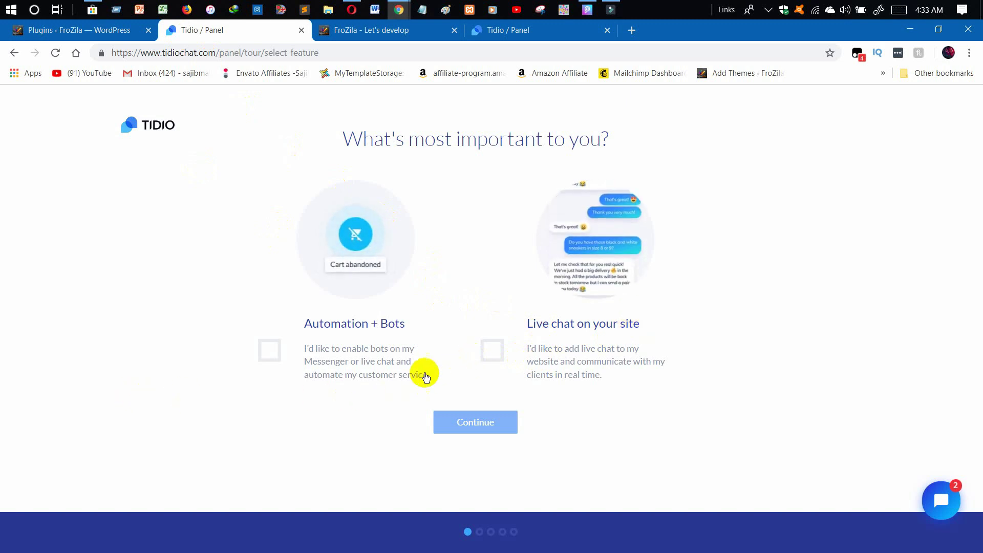
pyautogui.click(551, 32)
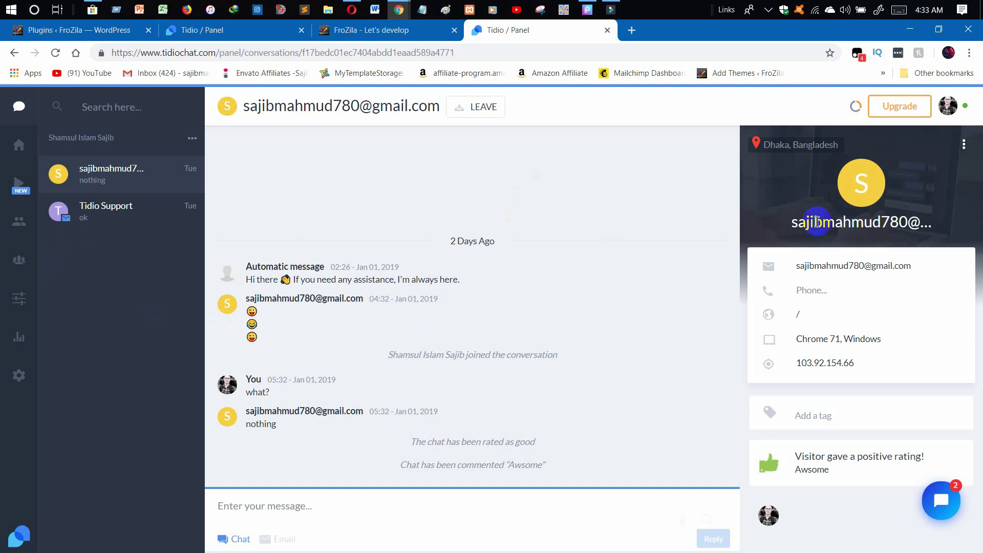
pyautogui.click(944, 107)
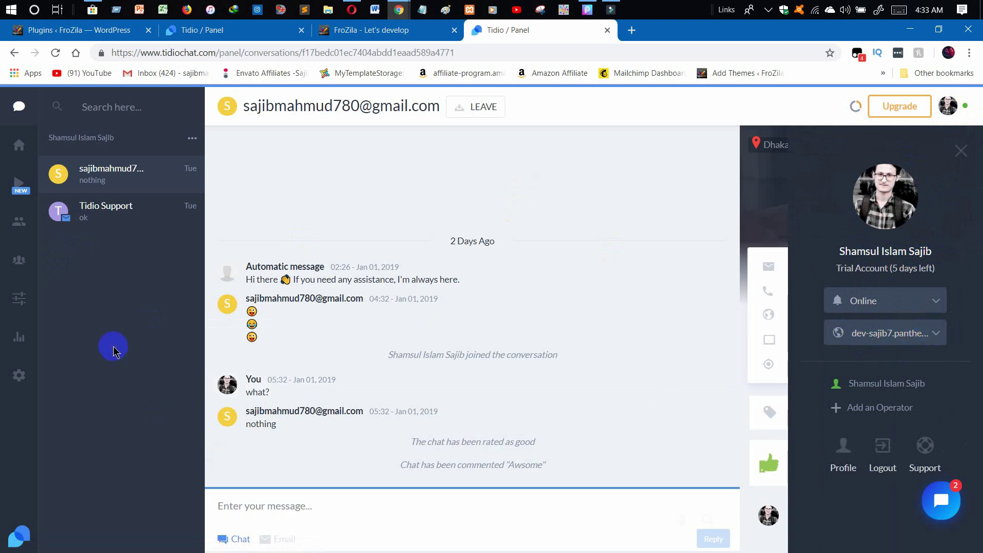
# Step: Close the browser page showing the Tidio setup tour
pyautogui.click(105, 30)
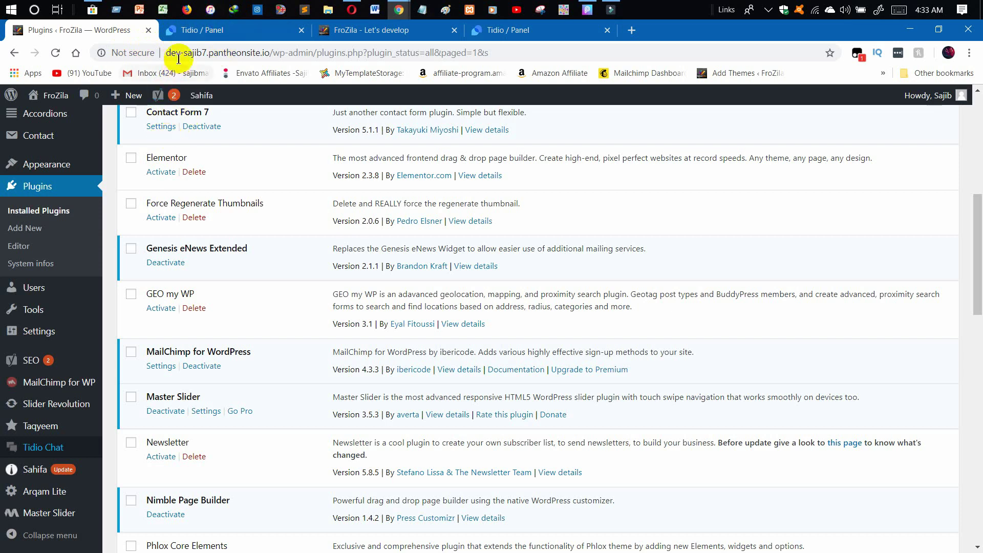
pyautogui.click(198, 38)
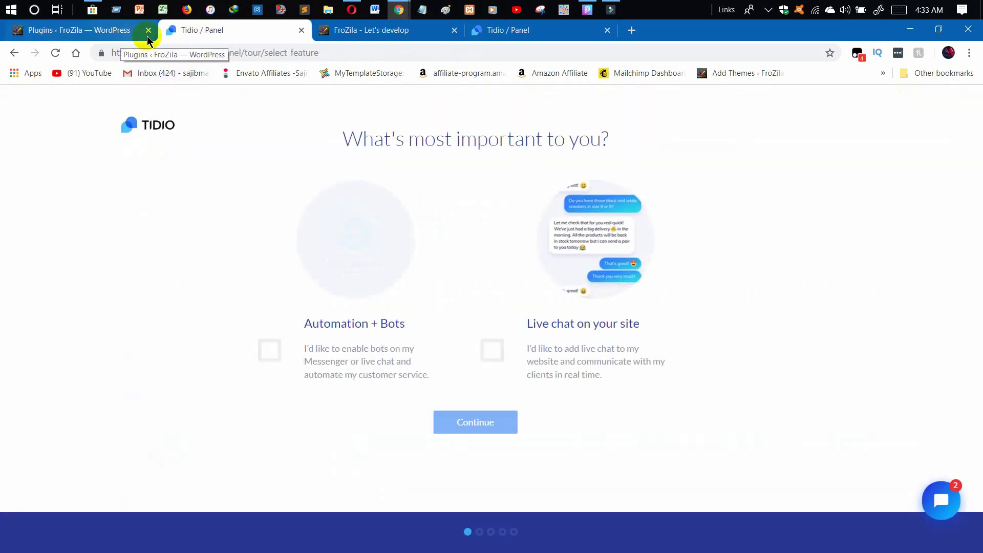
pyautogui.click(303, 32)
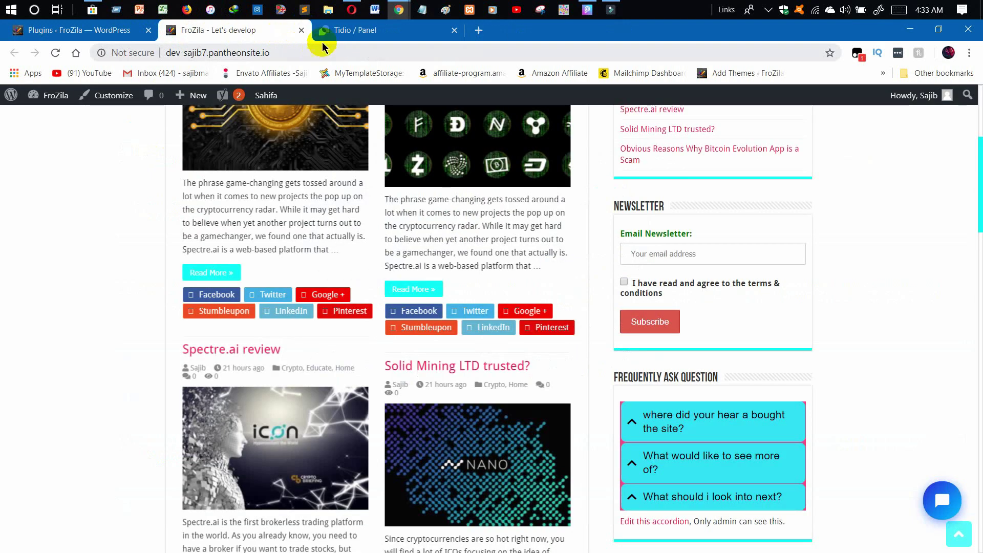
# Step: Return to the Tidio conversations panel, view the support chat window and close it
pyautogui.click(360, 40)
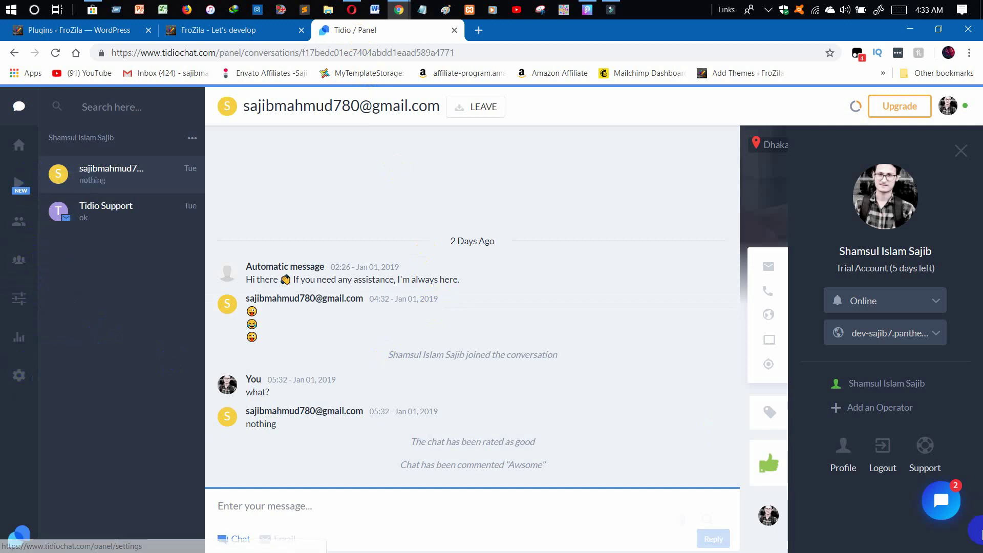
pyautogui.click(945, 512)
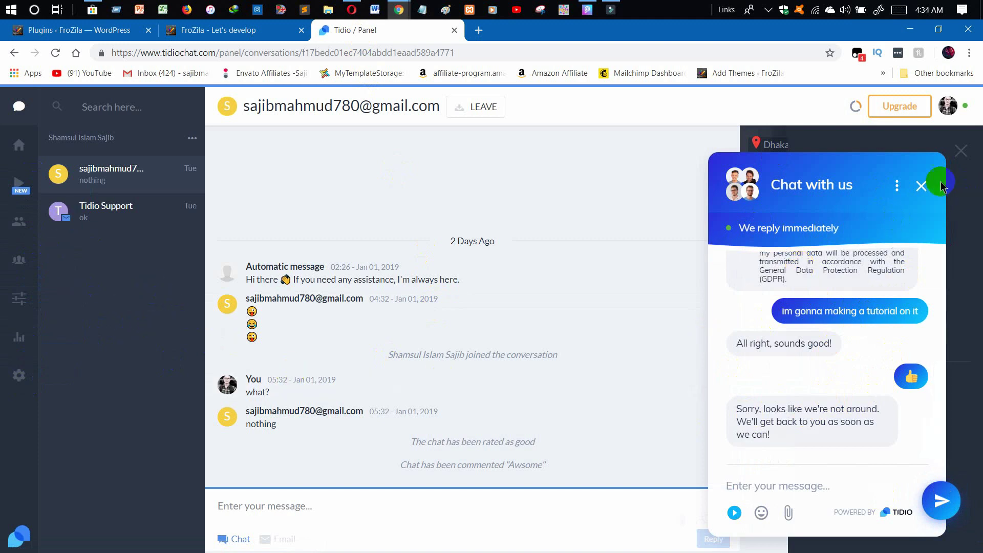
pyautogui.click(921, 185)
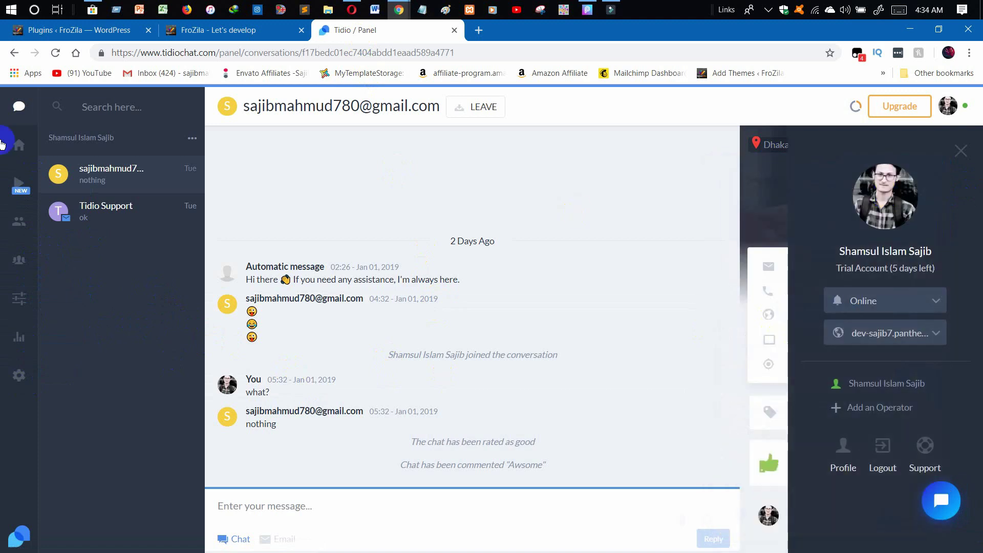
# Step: Reopen Tidio Chat from the WordPress dashboard and log in with the saved credentials, closing the duplicate Tidio page
pyautogui.click(41, 31)
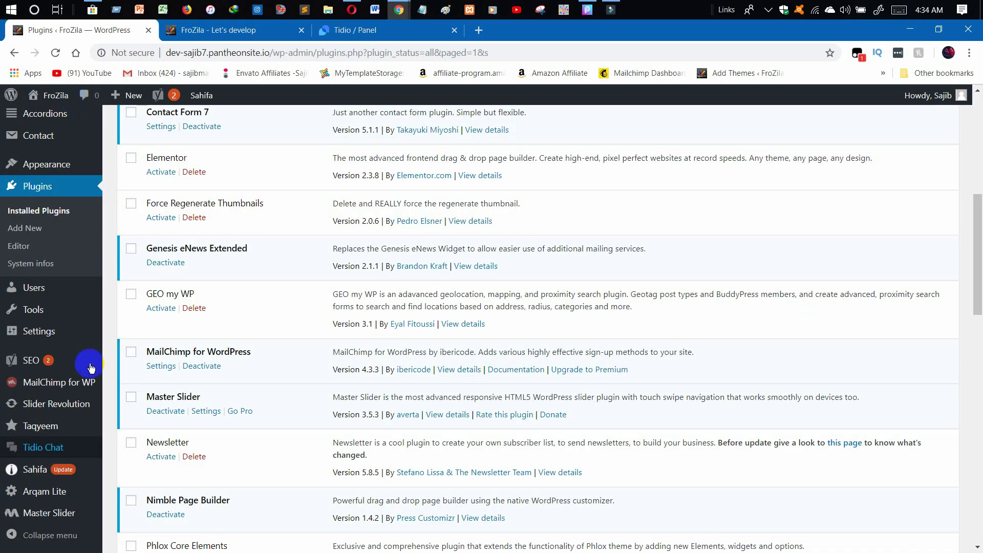
pyautogui.click(41, 450)
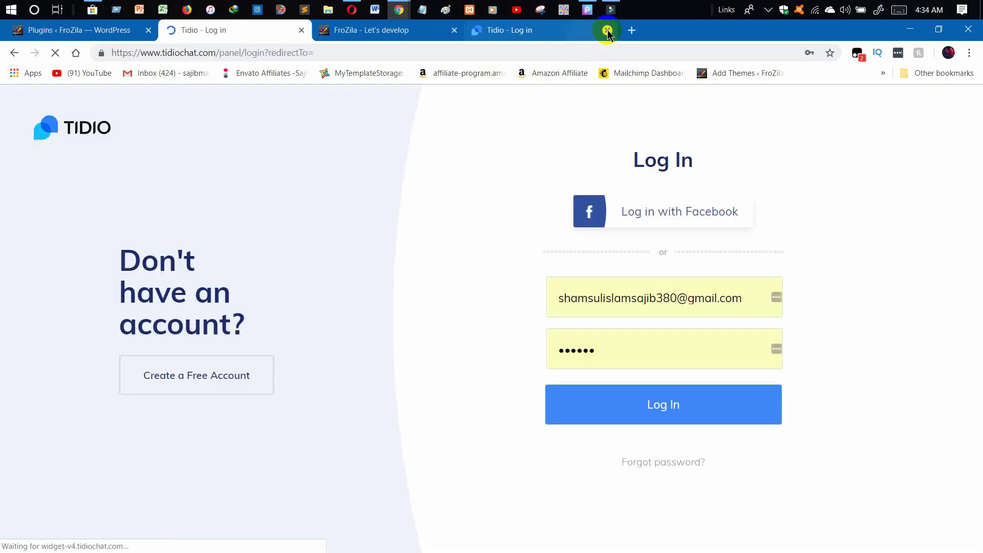
pyautogui.click(607, 31)
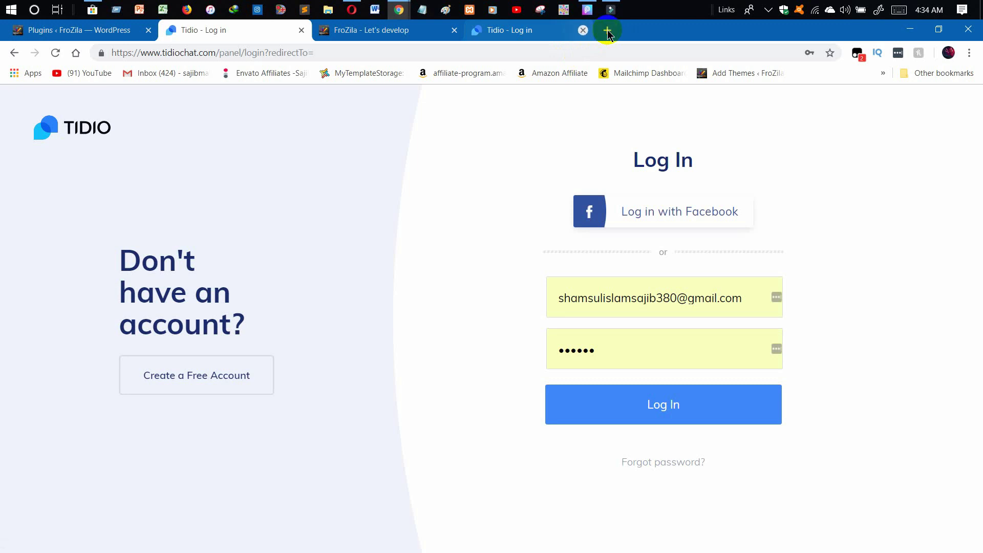
pyautogui.click(637, 419)
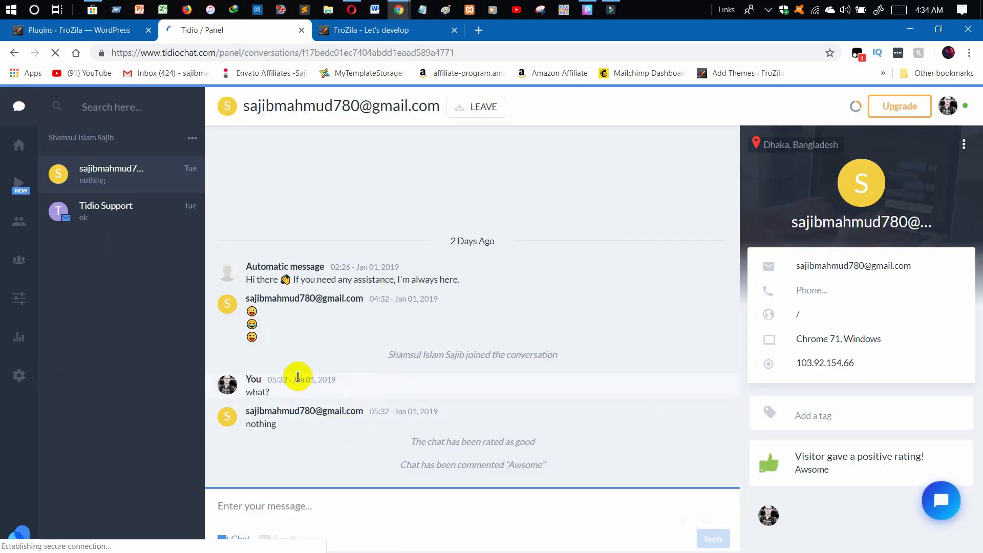
# Step: Open the live chat appearance settings in Tidio's Channels section
pyautogui.click(120, 349)
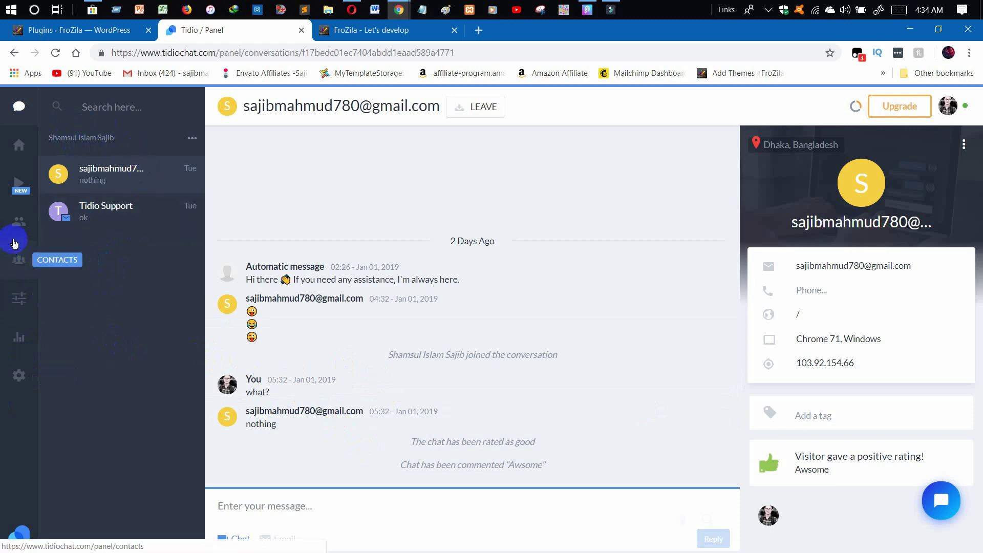
pyautogui.click(25, 305)
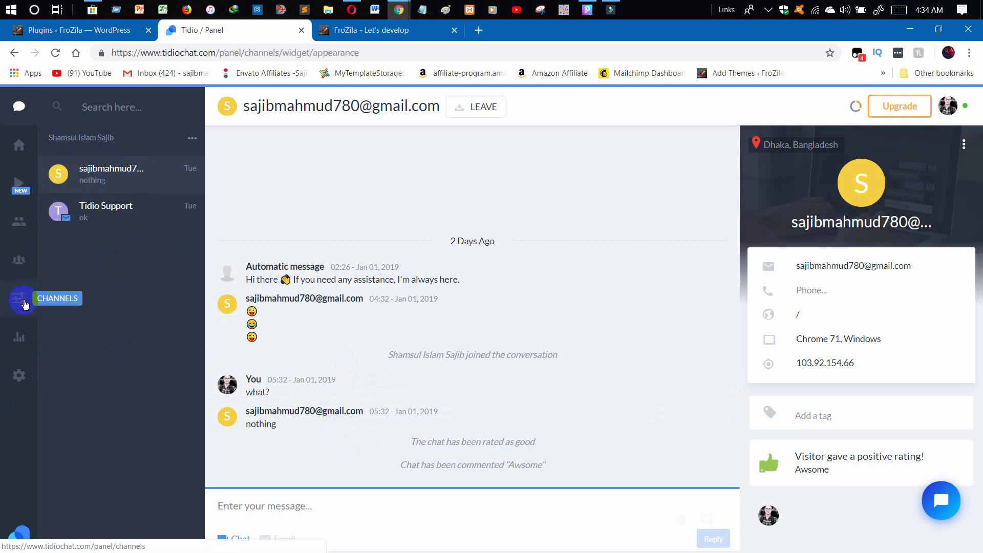
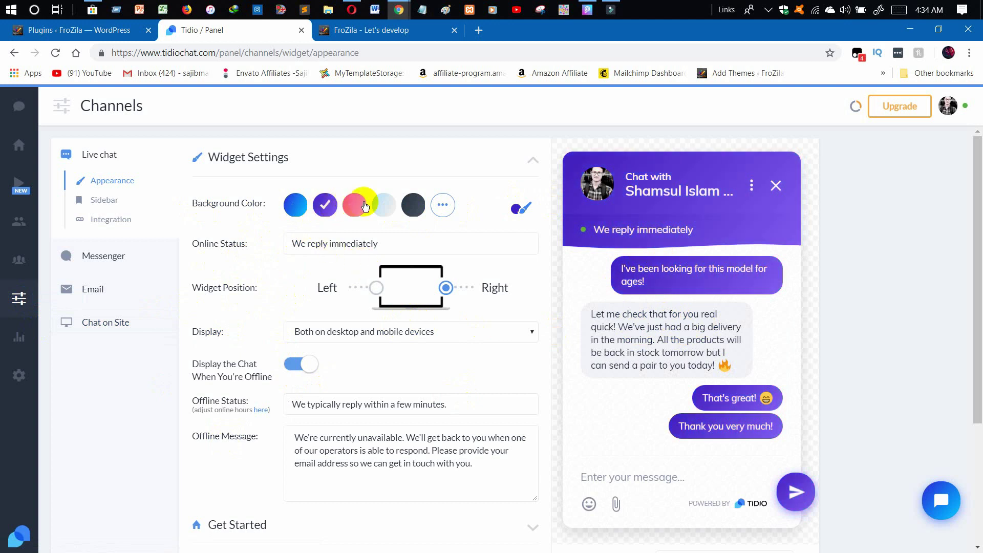
# Step: Try several preset background colors on the chat widget, including dark gray, dark purple, pale blue and green
pyautogui.click(381, 205)
pyautogui.click(417, 207)
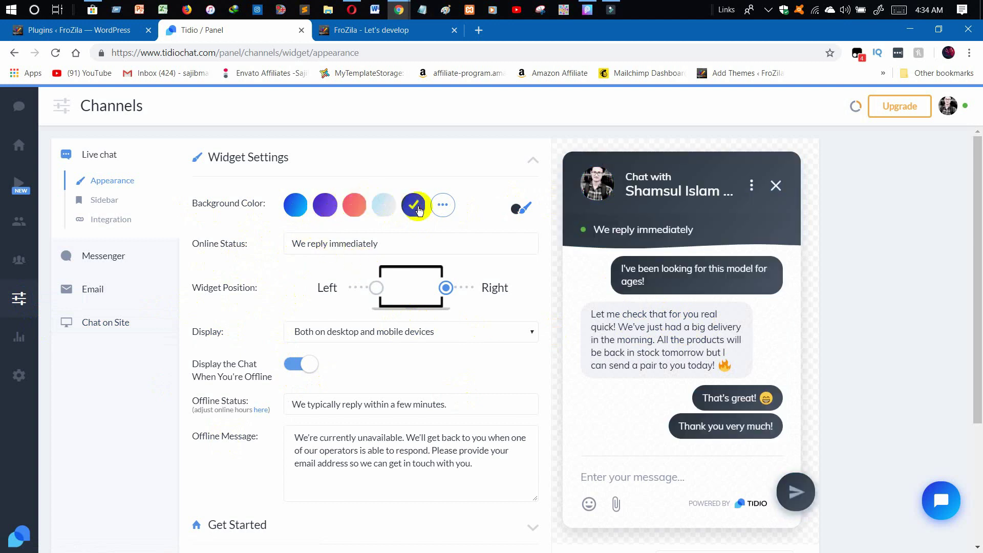
pyautogui.click(442, 205)
pyautogui.click(428, 277)
pyautogui.click(420, 307)
pyautogui.click(474, 312)
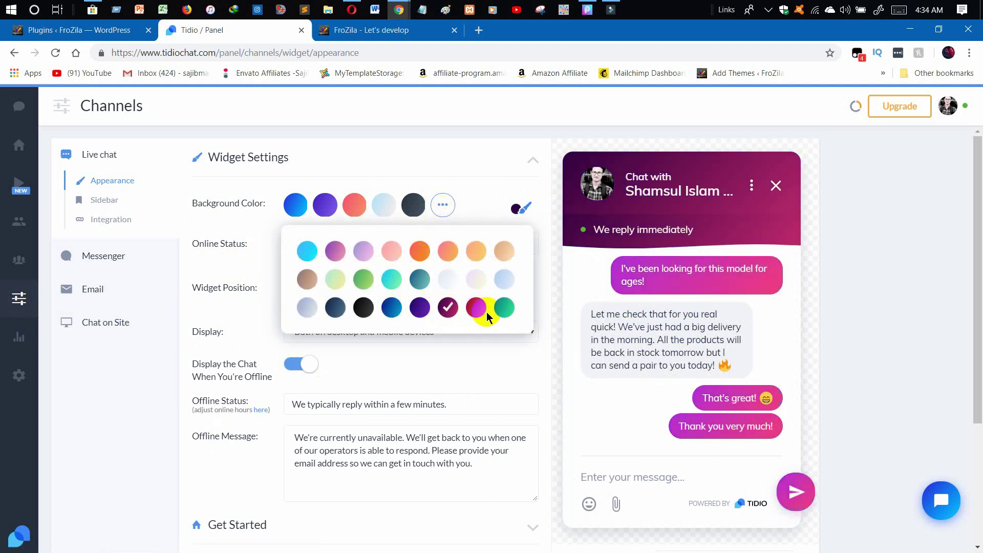
pyautogui.click(504, 306)
pyautogui.click(504, 279)
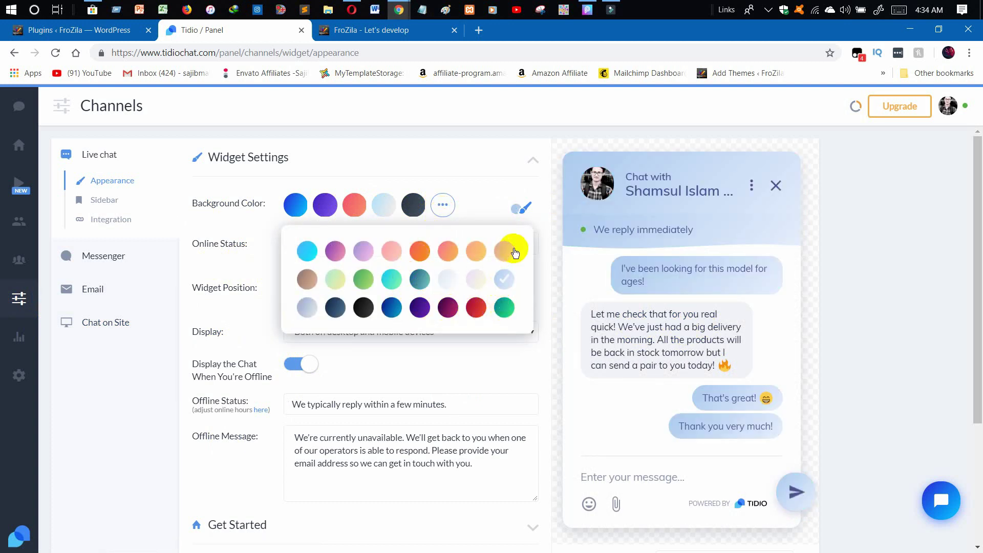
pyautogui.click(505, 251)
pyautogui.click(503, 278)
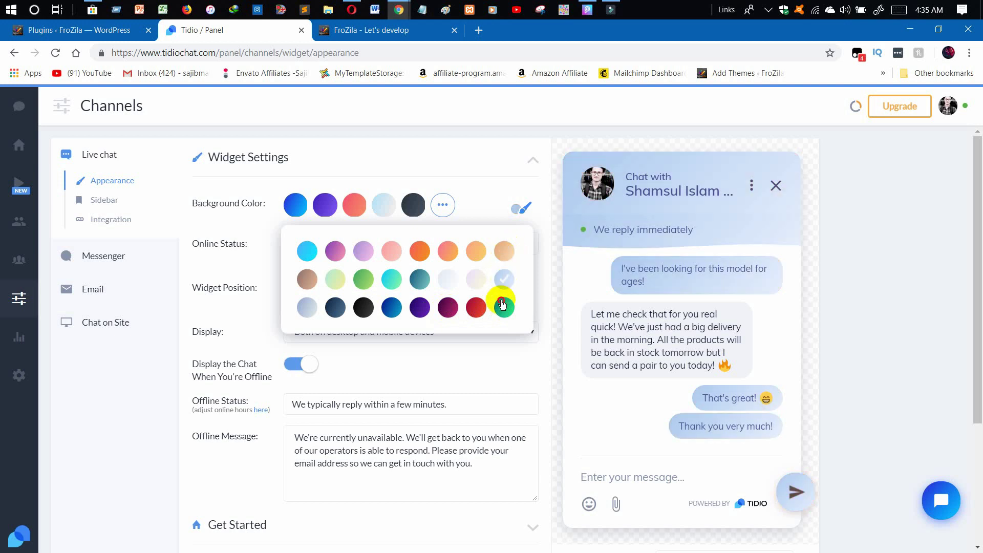
pyautogui.click(503, 306)
# Step: Set the chat widget's background color to the blue gradient preset and check the online status text against the preview
pyautogui.click(297, 206)
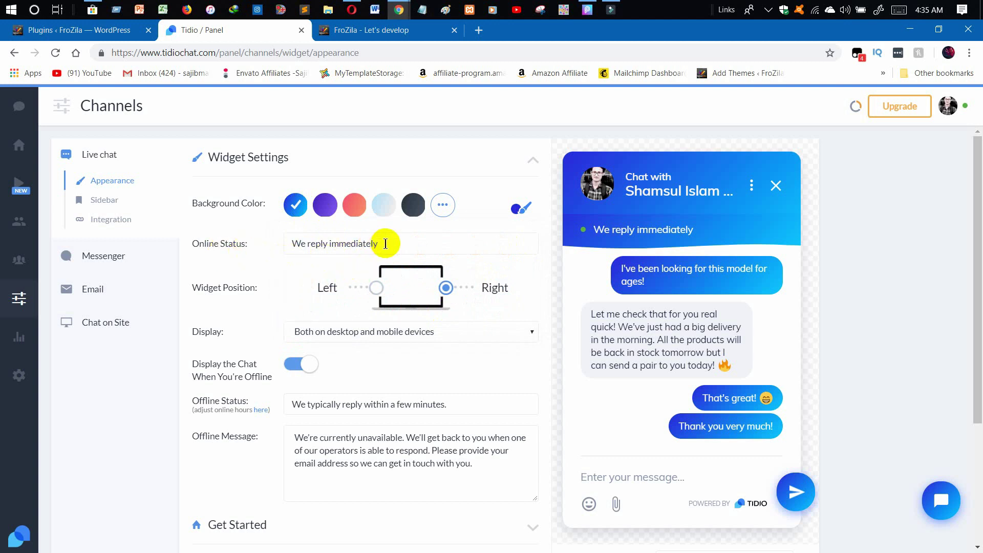
pyautogui.click(693, 224)
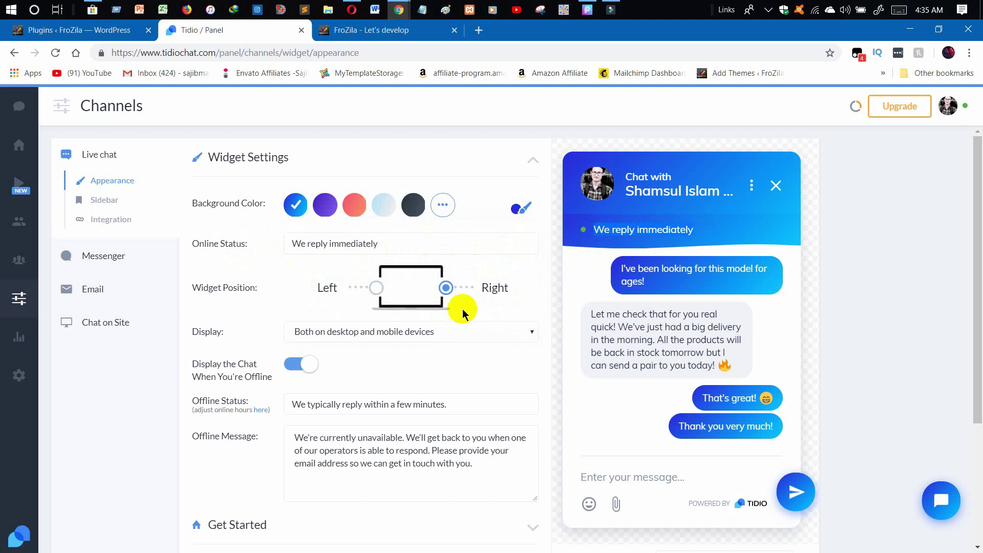
pyautogui.click(400, 247)
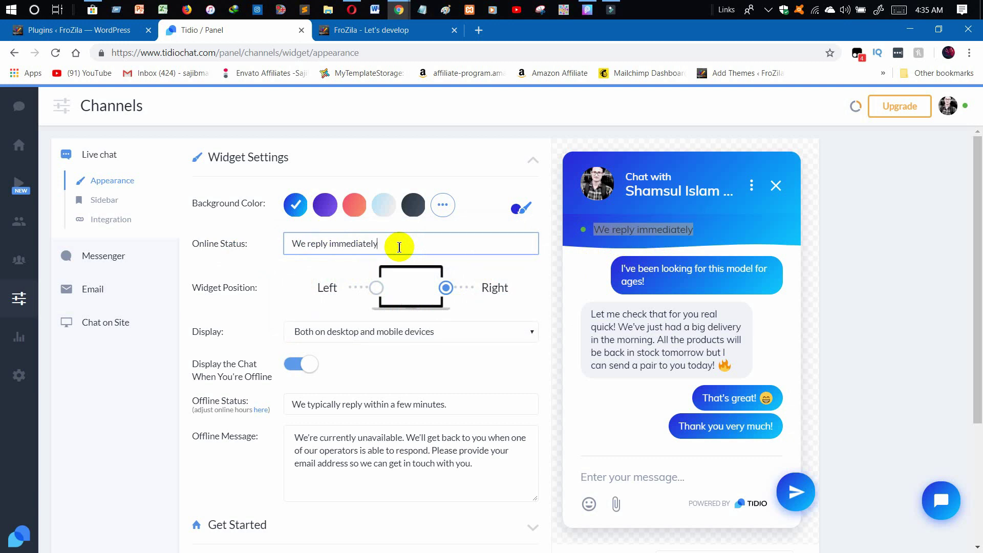
pyautogui.click(271, 278)
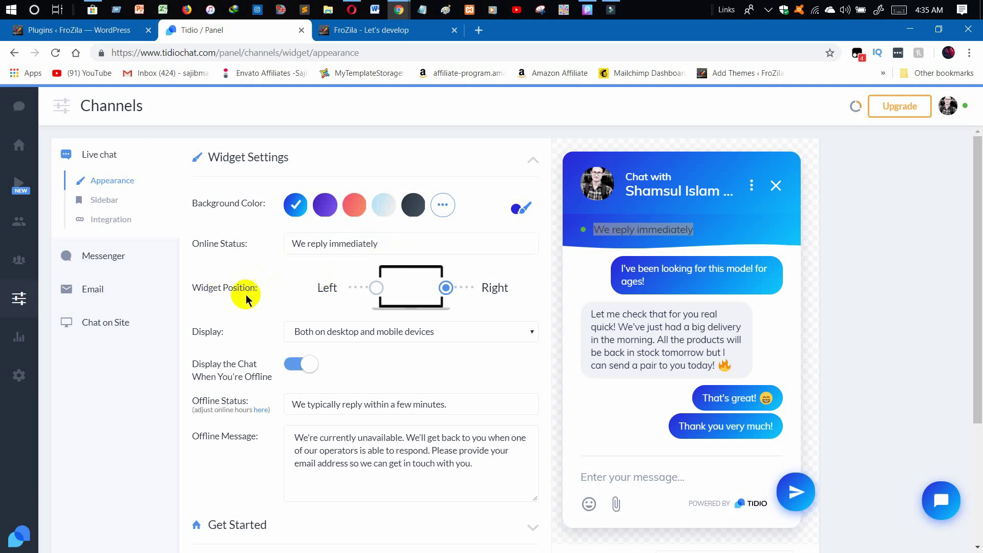
# Step: Try the left widget position, return it to the right, and view the available Display options without changing them
pyautogui.click(377, 288)
pyautogui.click(447, 288)
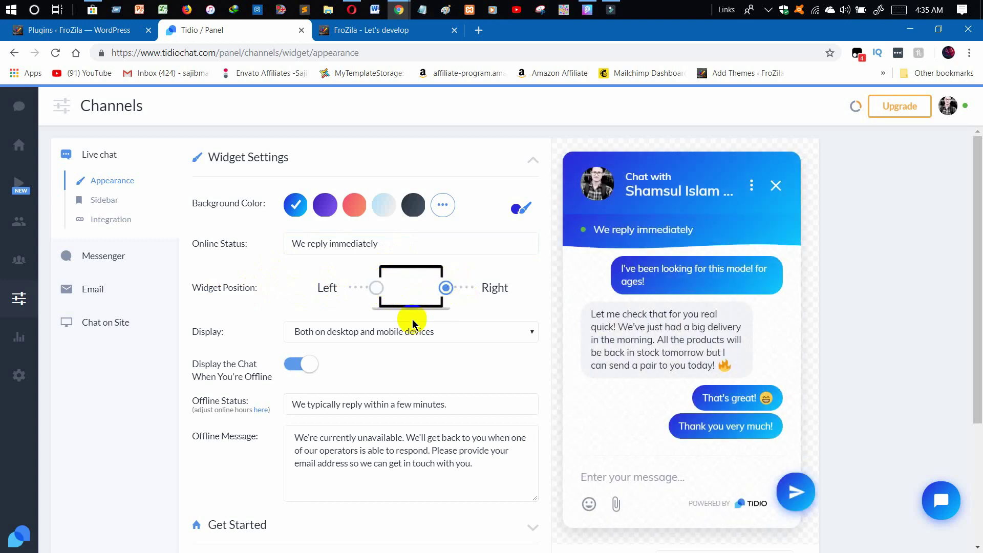
pyautogui.click(446, 332)
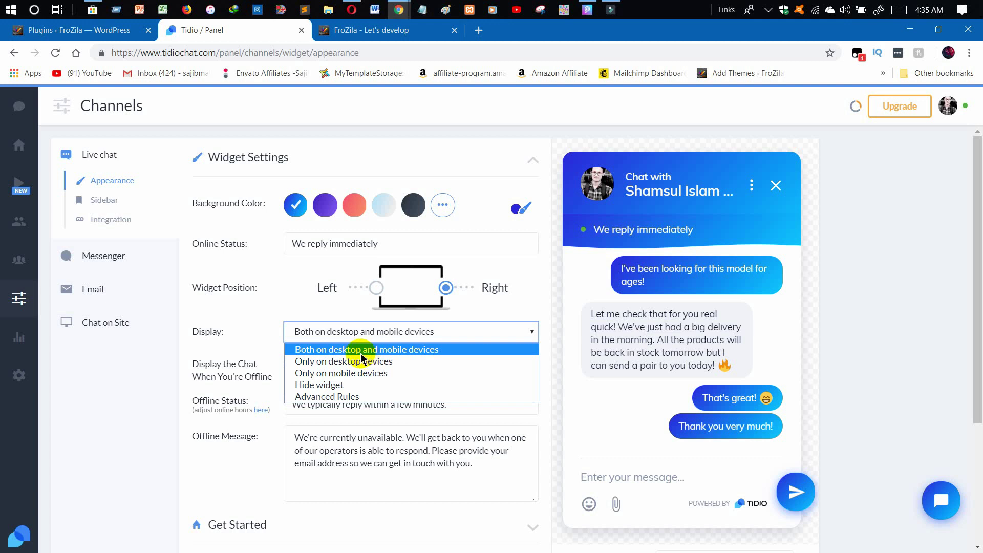
pyautogui.click(165, 373)
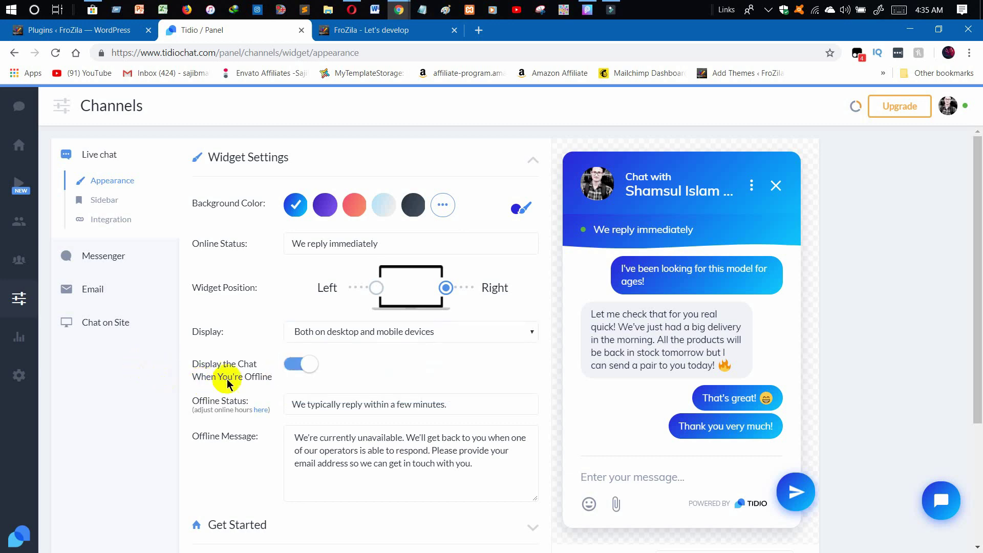
# Step: Select the offline status text and review its wording alongside the offline widget preview
pyautogui.scroll(-3, 384, 364)
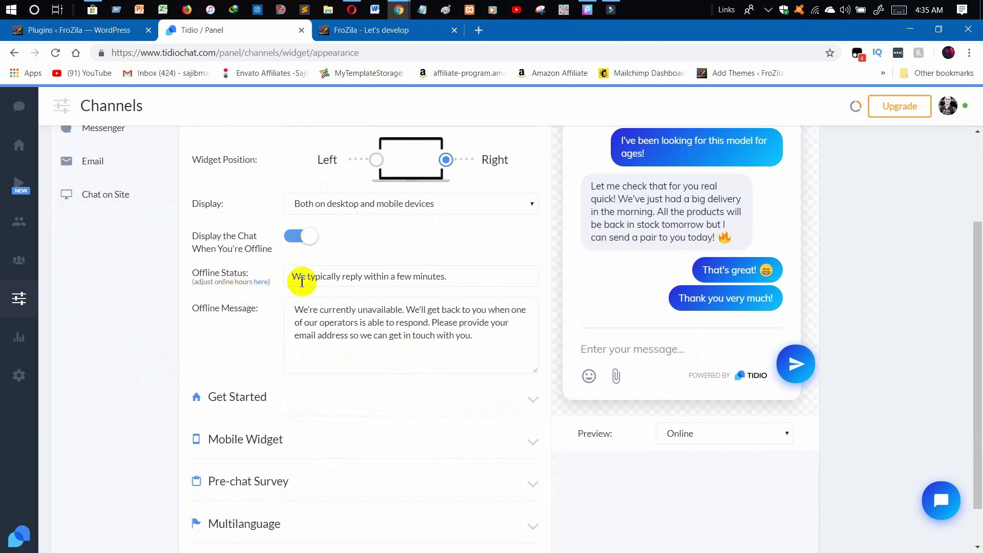
pyautogui.scroll(-1, 454, 278)
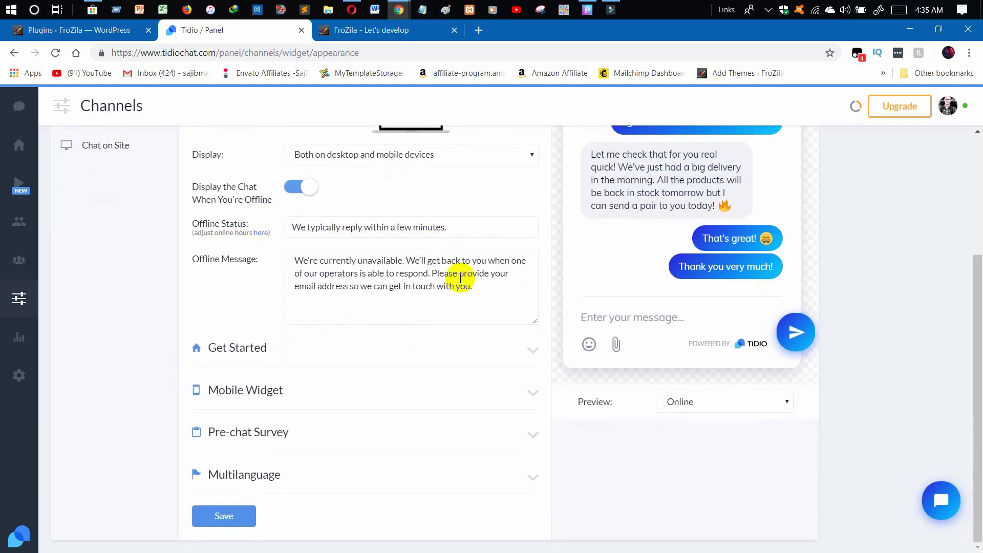
pyautogui.moveTo(455, 228); pyautogui.dragTo(259, 228)
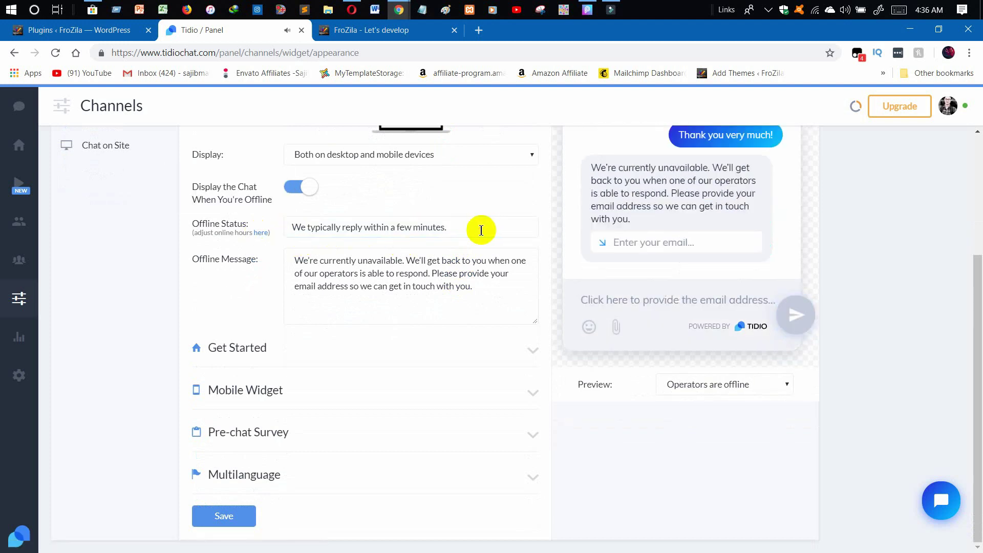
pyautogui.click(452, 230)
pyautogui.press('BackSpace')
pyautogui.write(',')
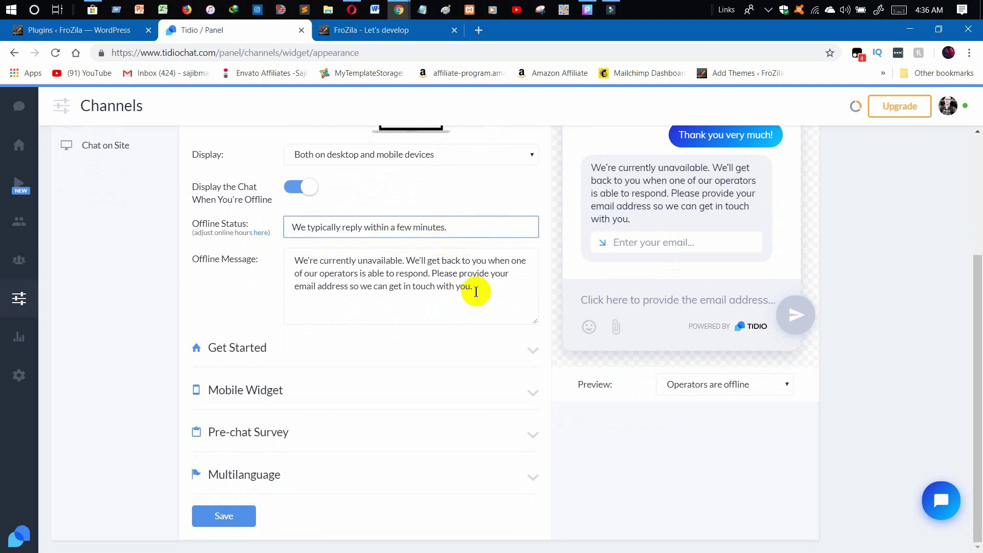
# Step: Examine the offline message and the email field that goes with it in the widget preview
pyautogui.click(476, 292)
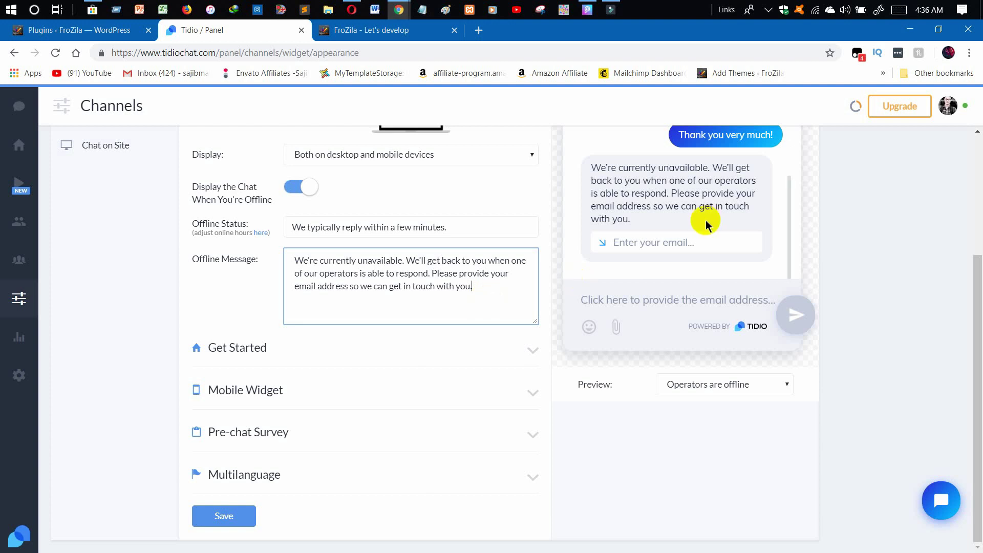
pyautogui.click(684, 238)
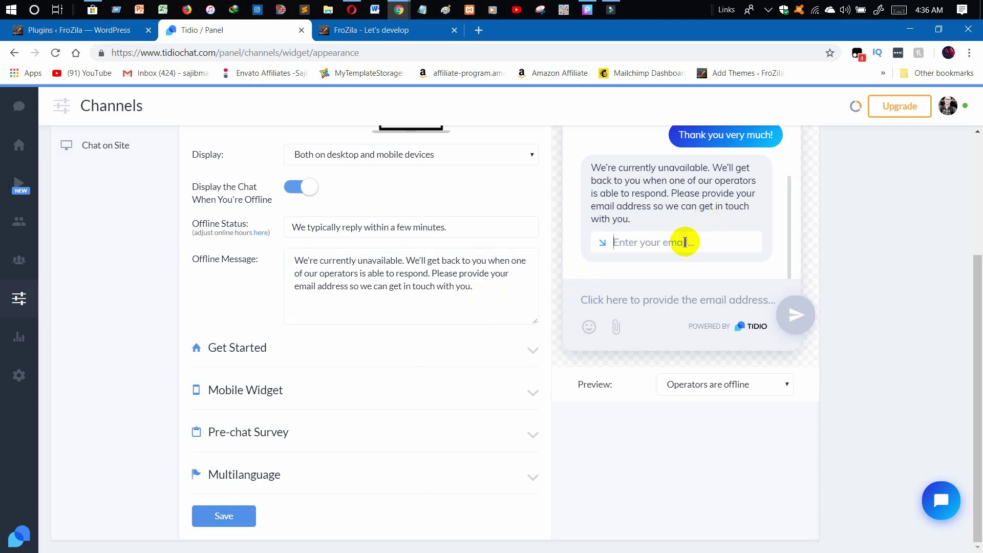
pyautogui.click(685, 242)
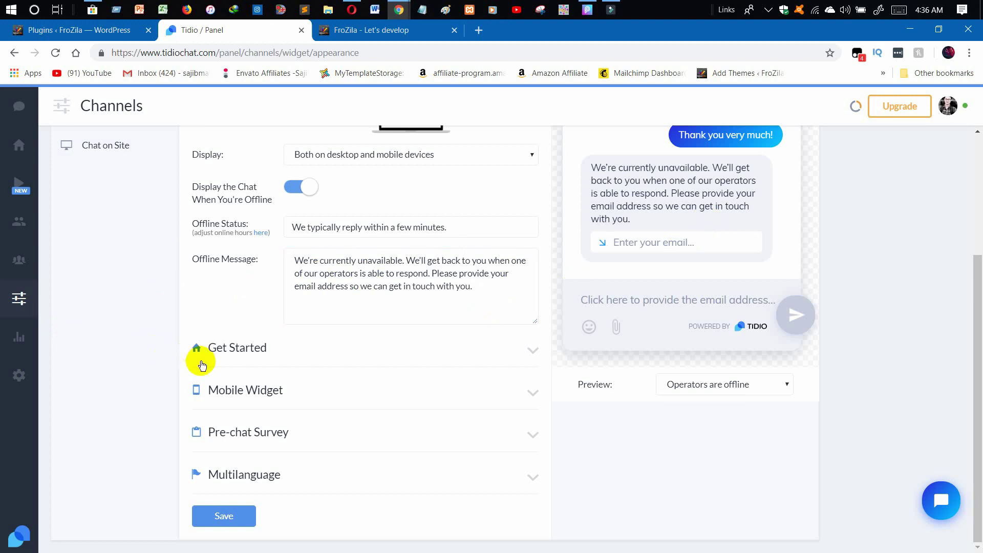
pyautogui.scroll(3, 305, 264)
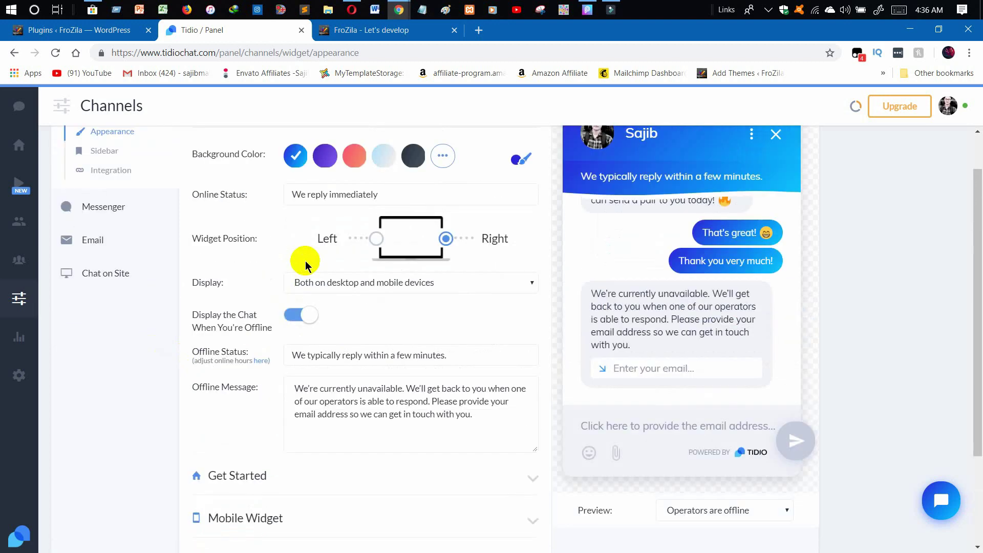
pyautogui.scroll(-3, 297, 274)
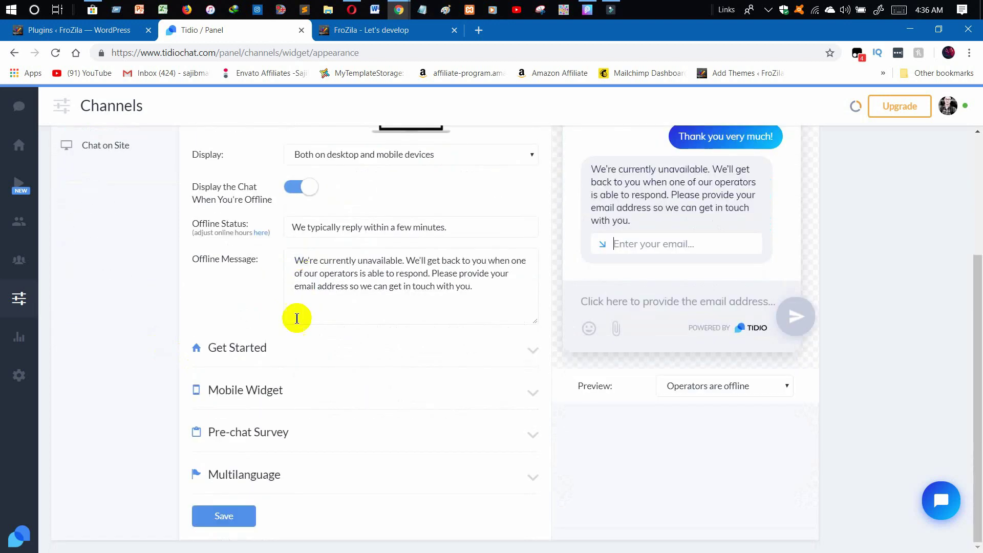
# Step: Expand the Get Started settings and compare the status text with the greeting heading in the preview
pyautogui.click(279, 347)
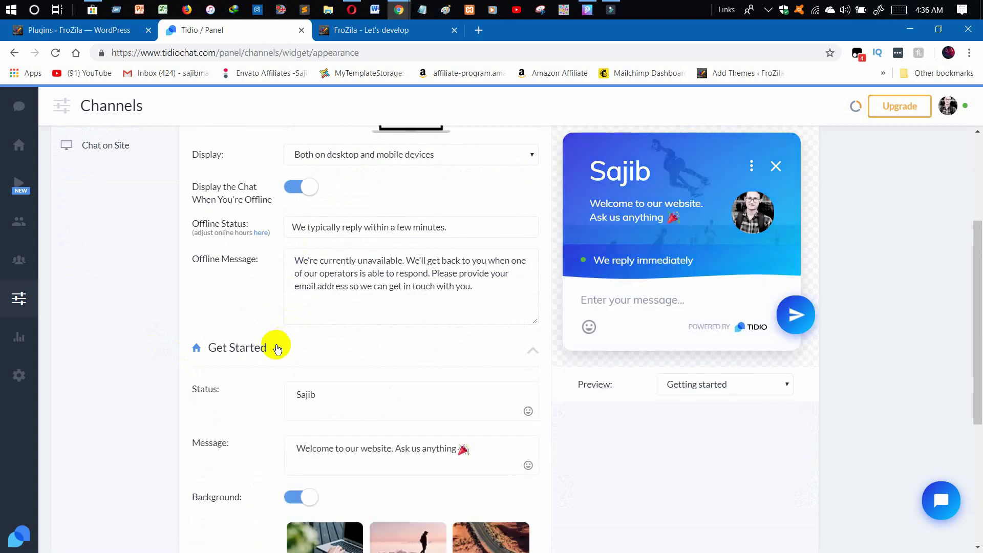
pyautogui.scroll(-3, 276, 346)
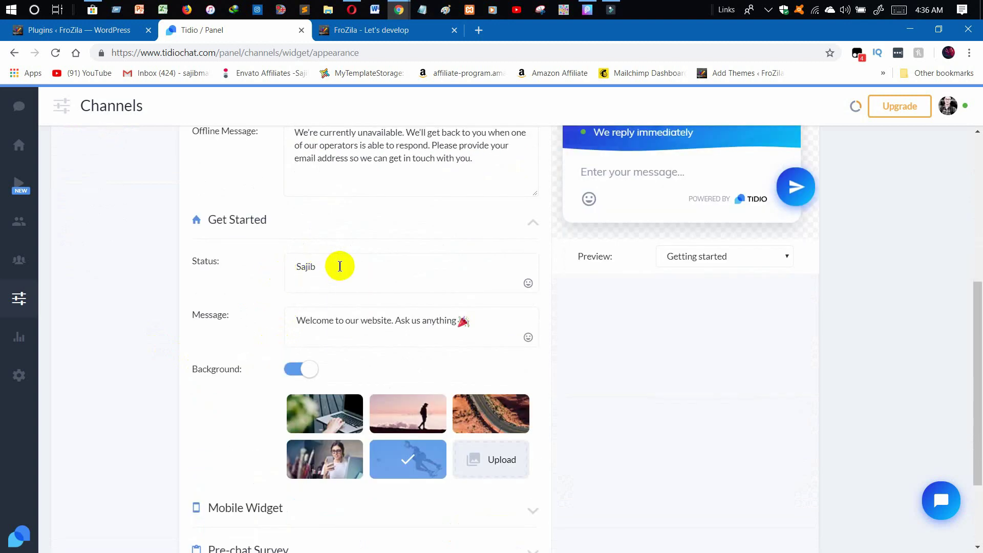
pyautogui.scroll(3, 346, 266)
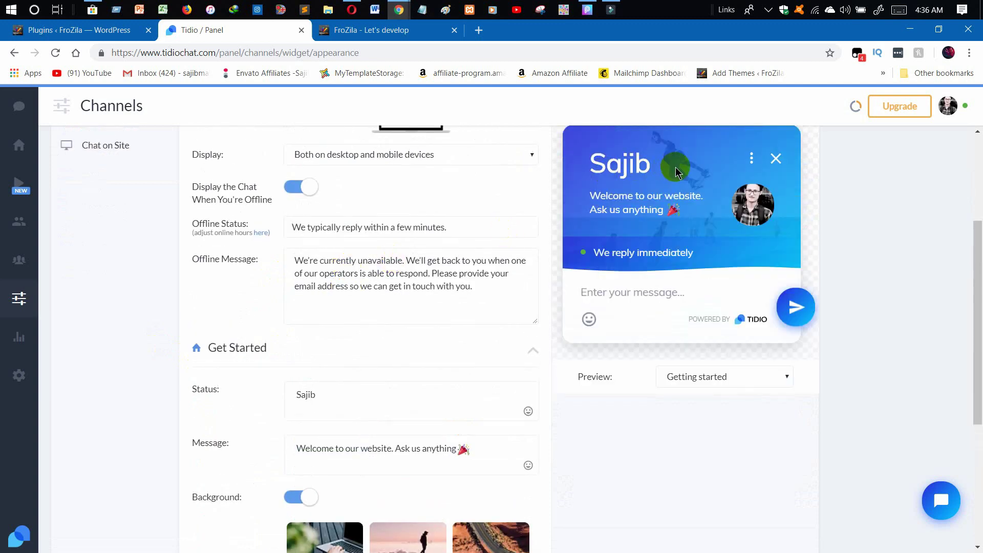
pyautogui.moveTo(329, 394); pyautogui.dragTo(300, 394)
pyautogui.click(360, 400)
pyautogui.scroll(-3, 355, 389)
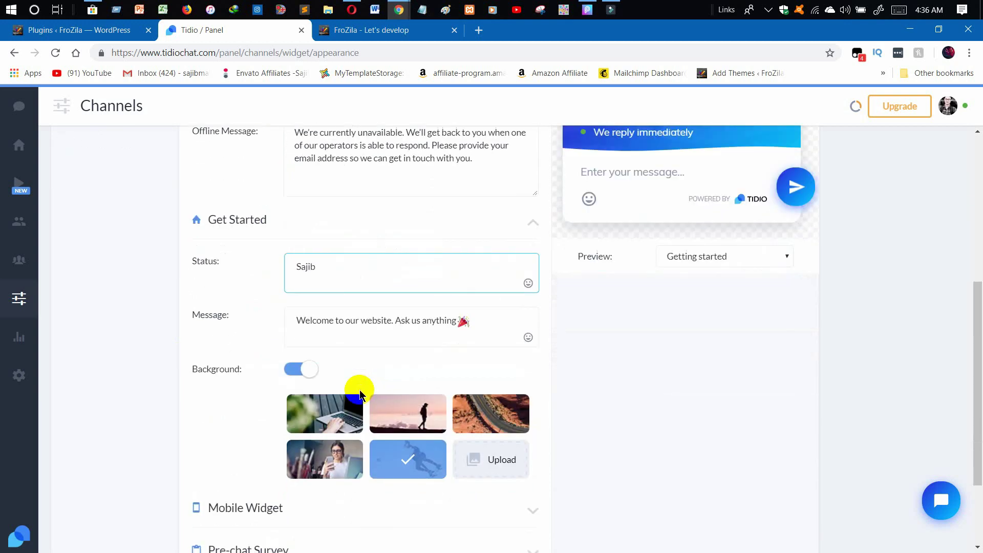
# Step: Examine the Get Started welcome message and background image choices against the widget preview
pyautogui.moveTo(478, 320); pyautogui.dragTo(297, 323)
pyautogui.click(484, 321)
pyautogui.scroll(5, 481, 320)
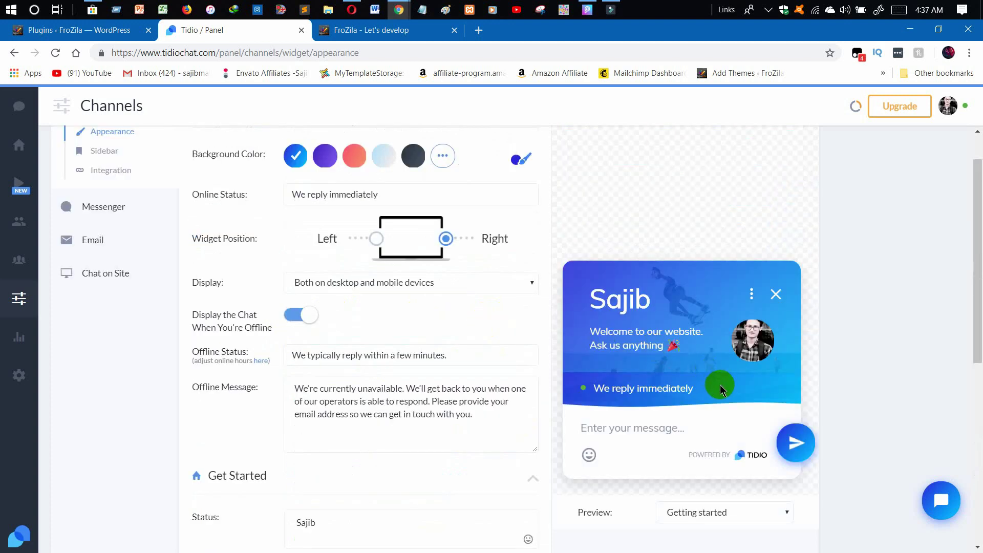
pyautogui.scroll(-3, 719, 387)
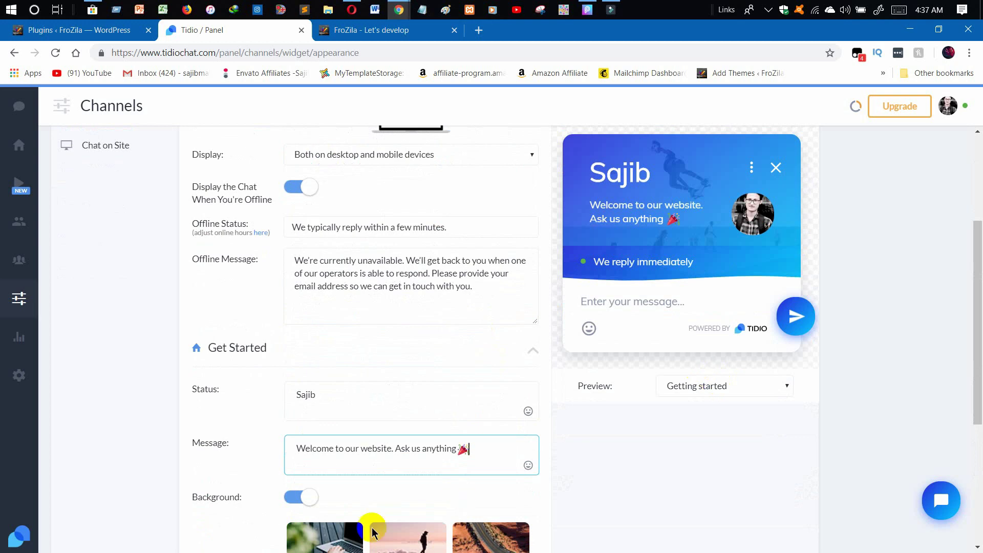
pyautogui.scroll(-3, 478, 455)
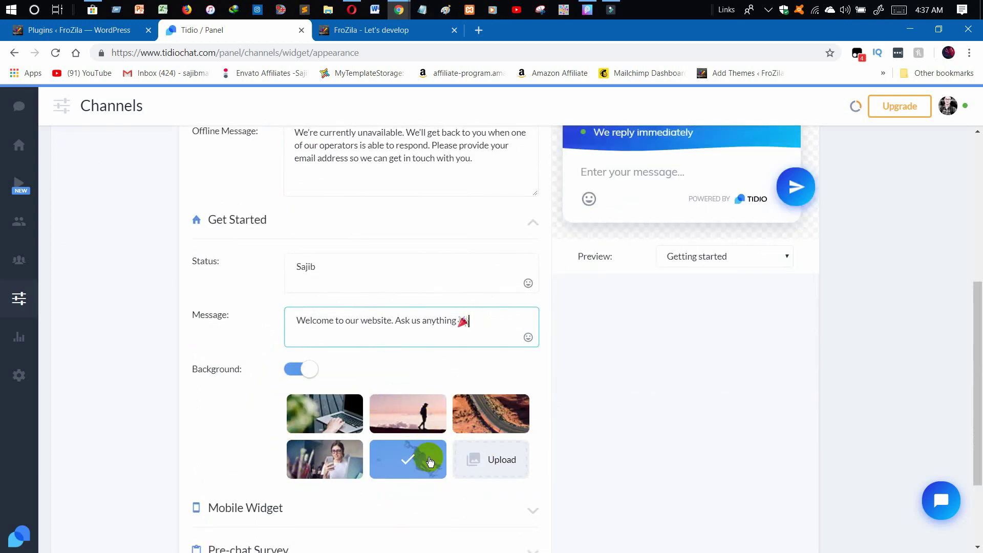
pyautogui.scroll(6, 435, 455)
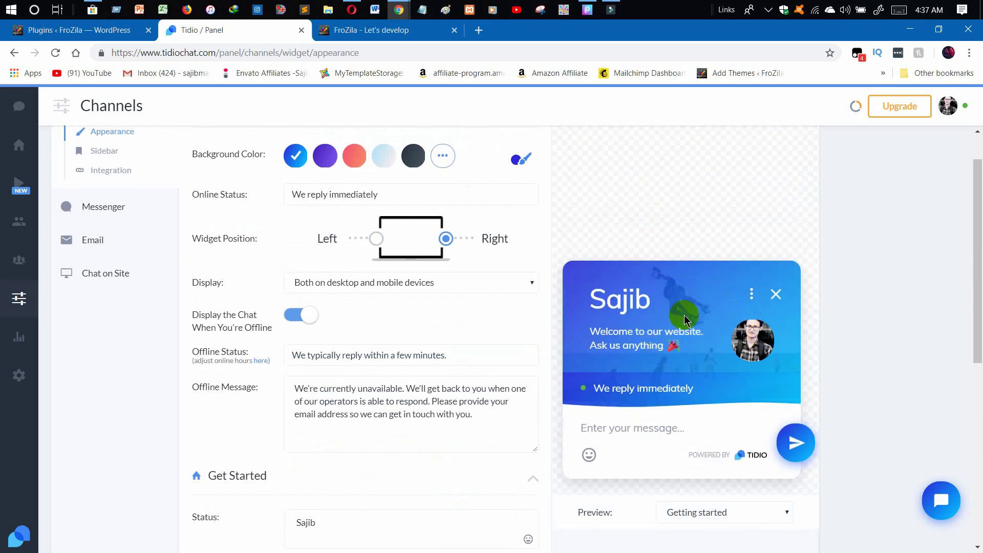
pyautogui.scroll(-9, 479, 389)
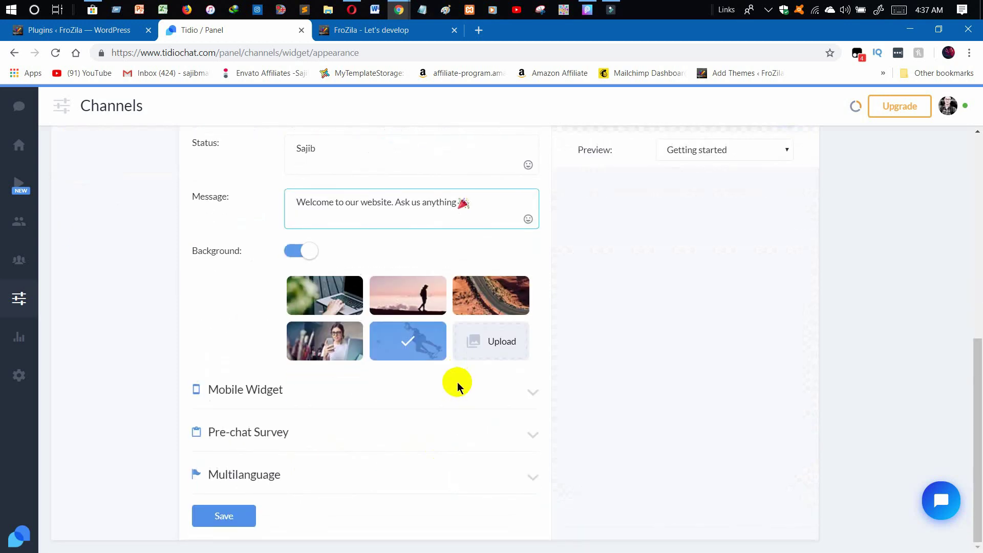
# Step: Expand the Mobile Widget, Pre-chat Survey and Multilanguage sections and save the live chat appearance settings
pyautogui.click(337, 390)
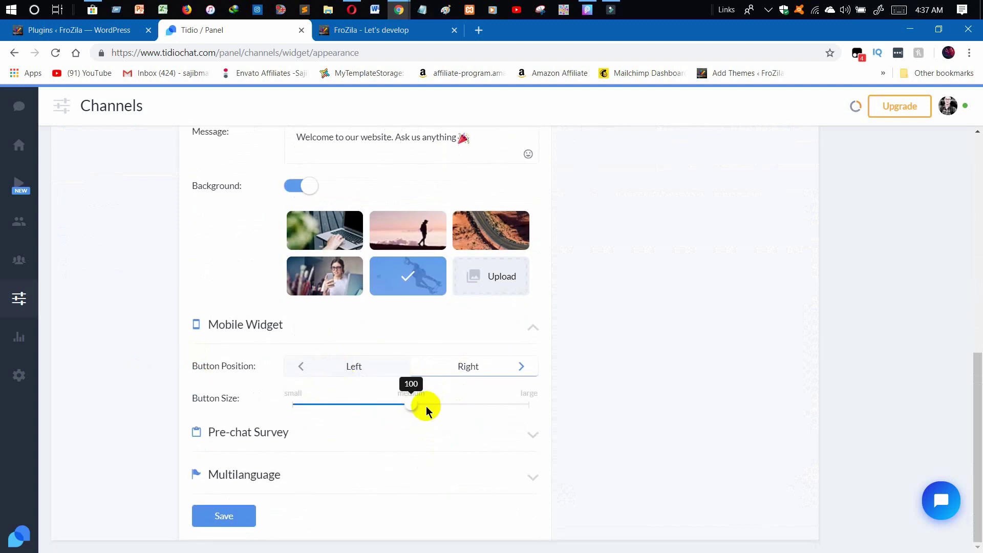
pyautogui.click(344, 434)
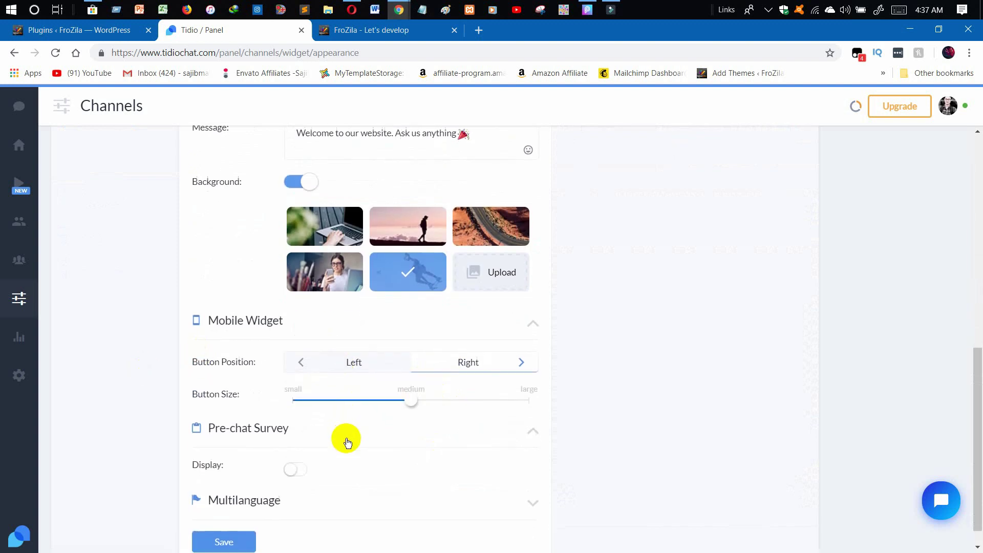
pyautogui.click(313, 468)
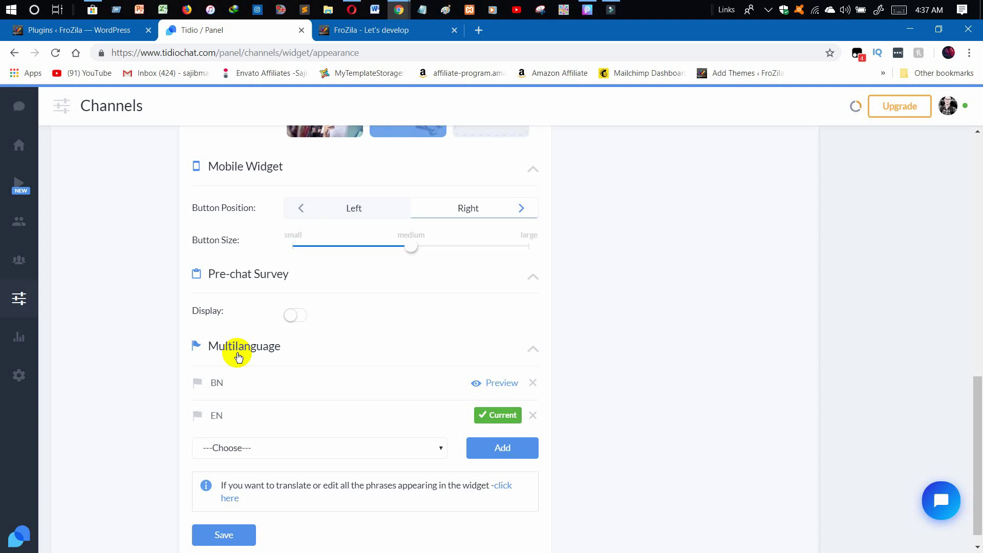
pyautogui.scroll(-1, 256, 397)
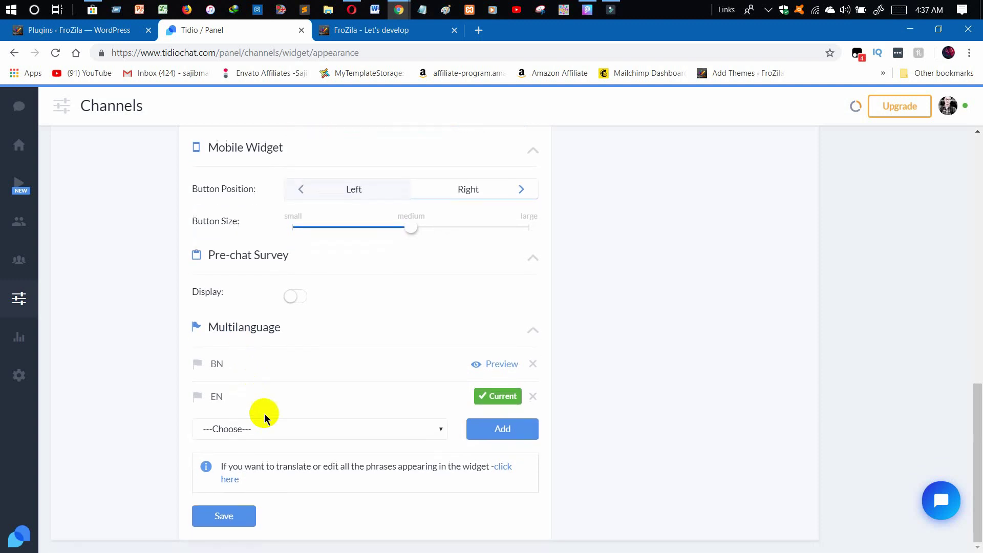
pyautogui.click(225, 515)
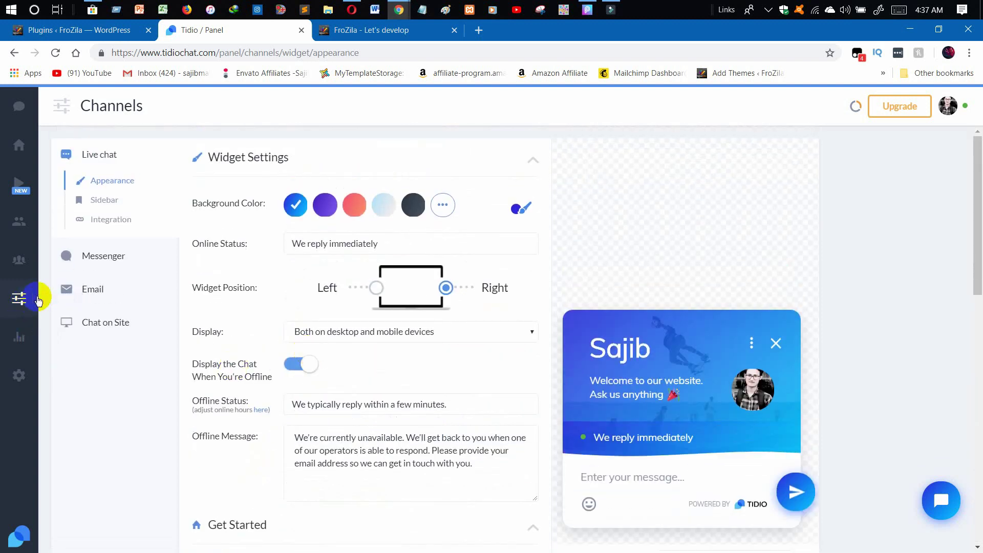
# Step: View the Messenger and Email channel settings, including the Facebook connection and mailbox creation options
pyautogui.click(84, 258)
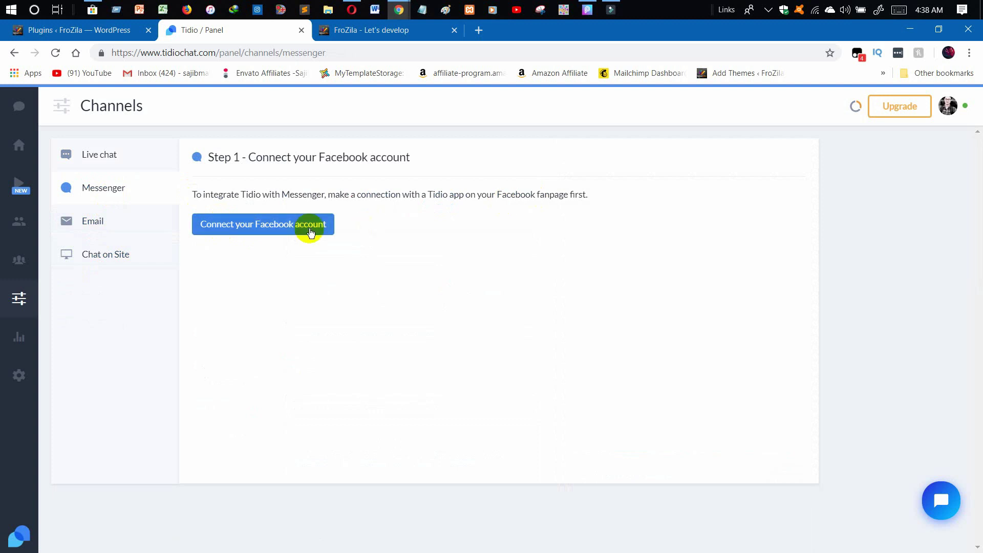
pyautogui.click(108, 230)
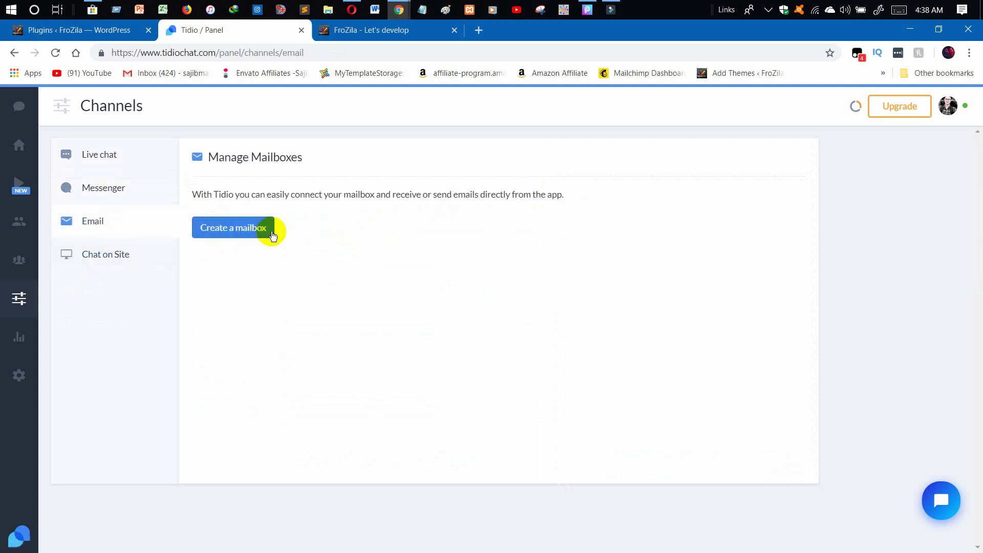
# Step: Open the Chat on Site settings, select the first background and save the page
pyautogui.click(135, 259)
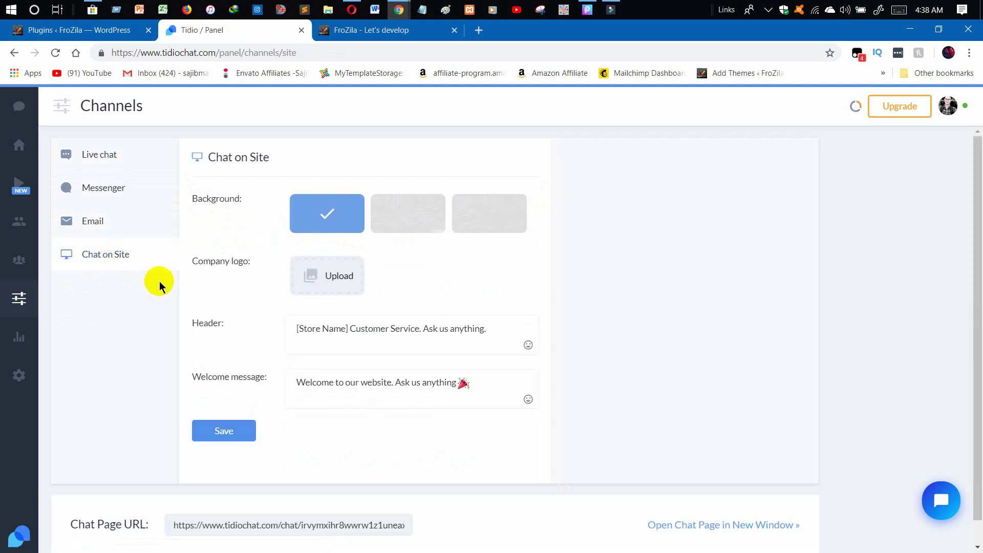
pyautogui.click(312, 213)
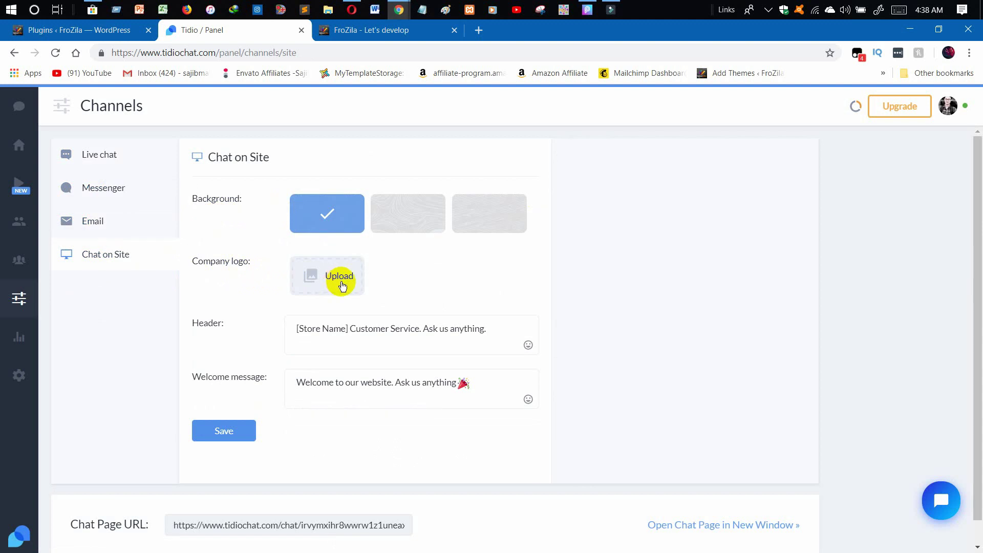
pyautogui.click(241, 431)
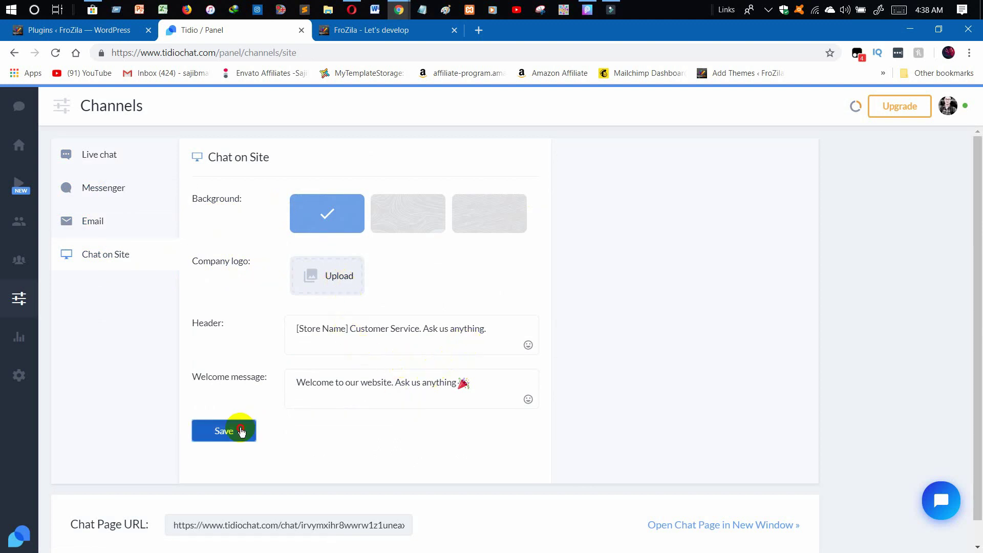
# Step: View the operator analytics, the contacts list and the visitors currently on the site
pyautogui.click(26, 337)
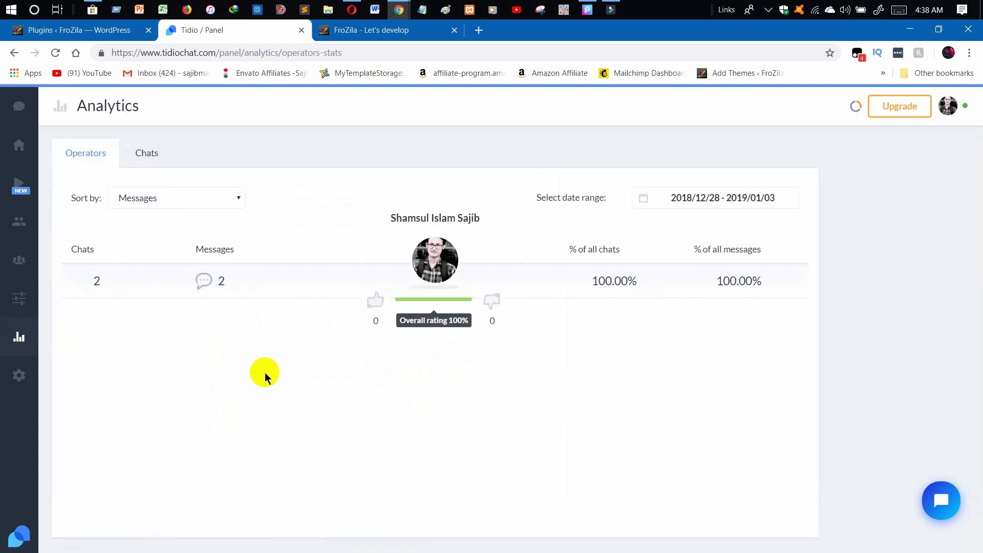
pyautogui.click(30, 263)
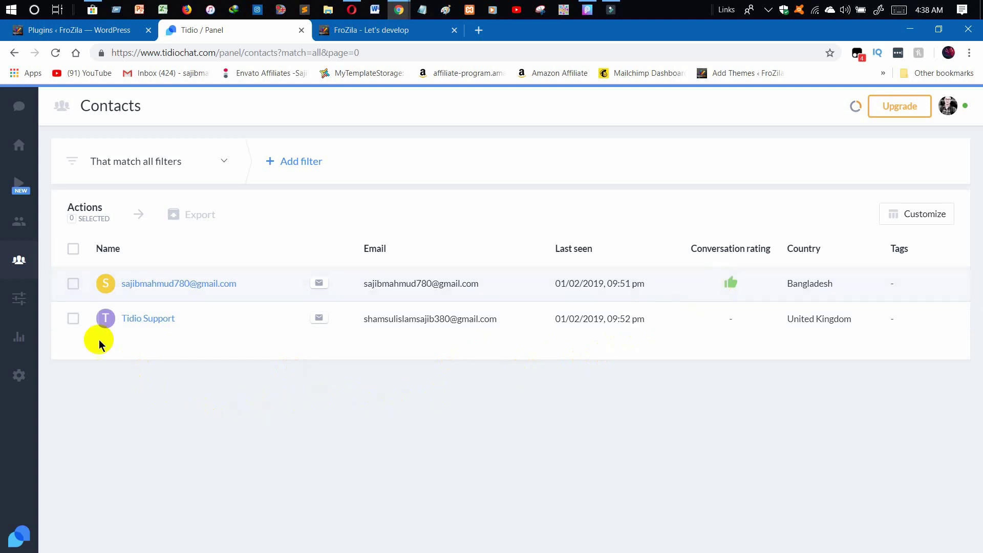
pyautogui.click(24, 230)
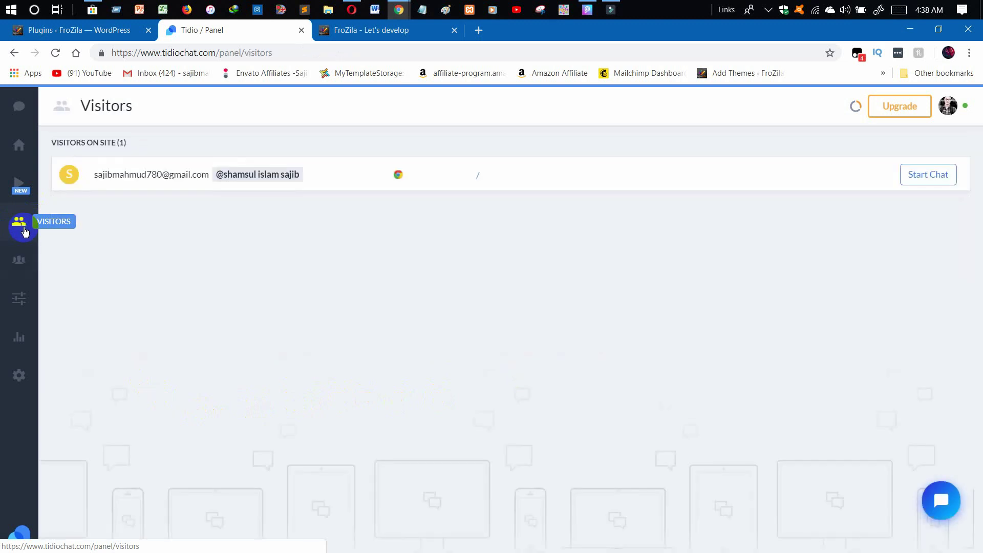
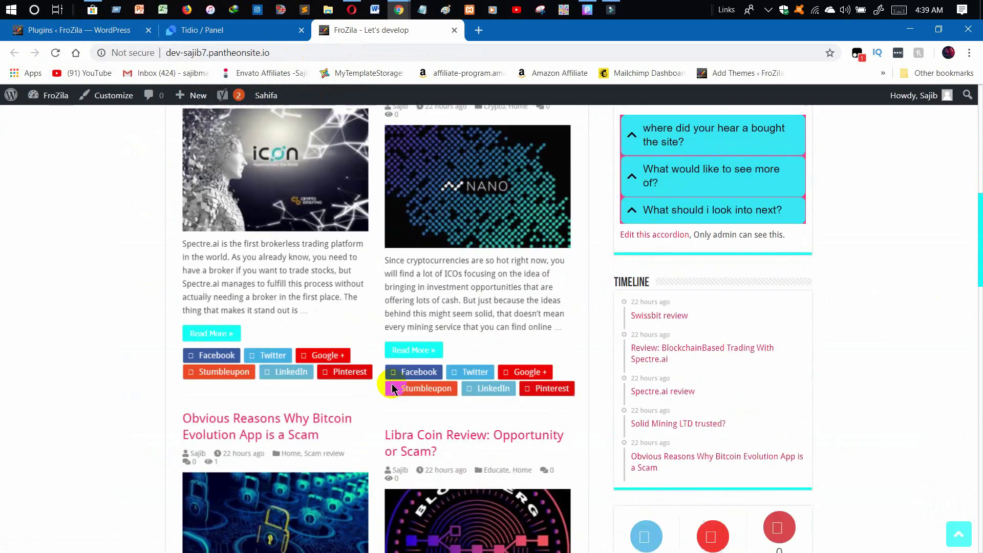
# Step: Switch to the FroZila site and open its live chat widget to check how it looks to visitors
pyautogui.scroll(-20, 391, 385)
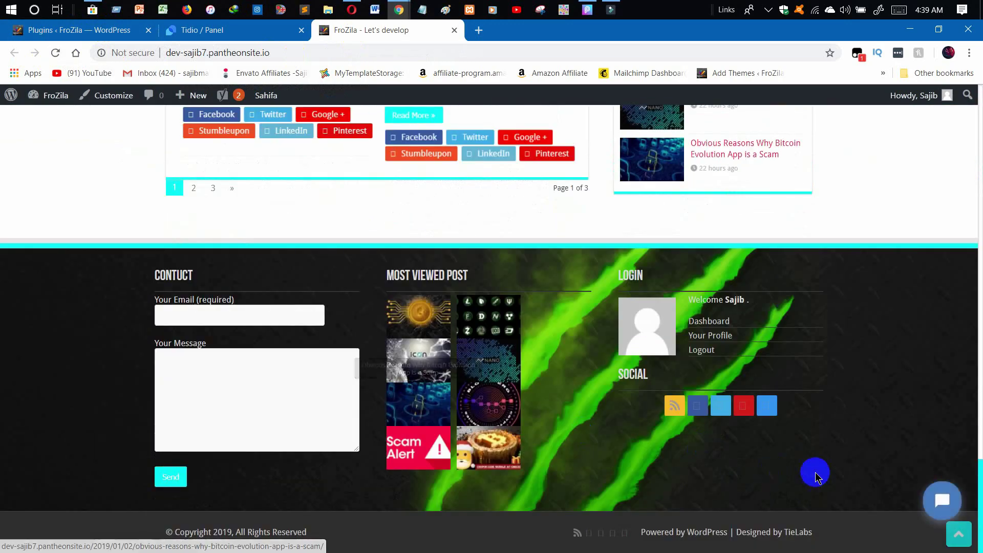
pyautogui.click(940, 500)
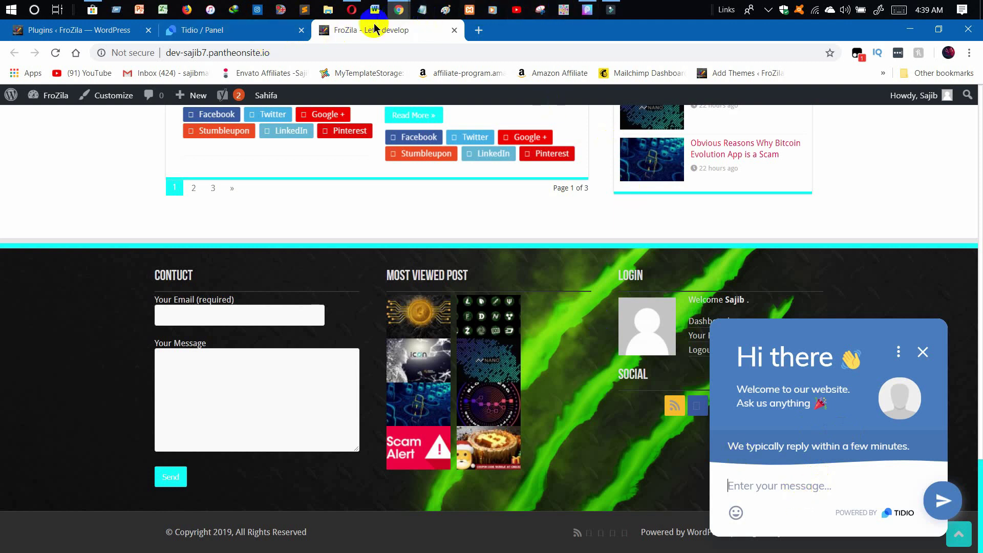
# Step: Return to the Tidio panel and review the live chat appearance settings, expanding the Get Started and Mobile Widget sections
pyautogui.click(241, 31)
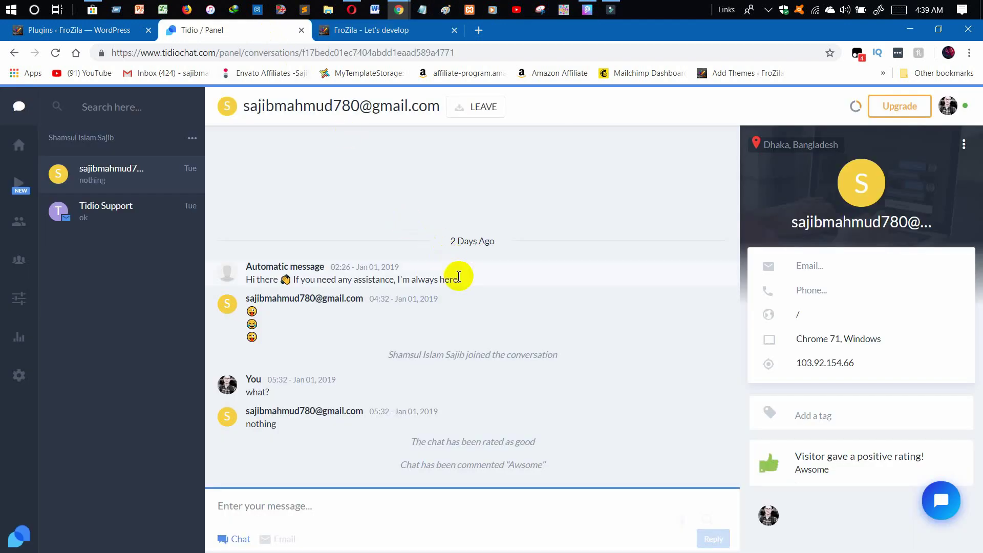
pyautogui.click(24, 312)
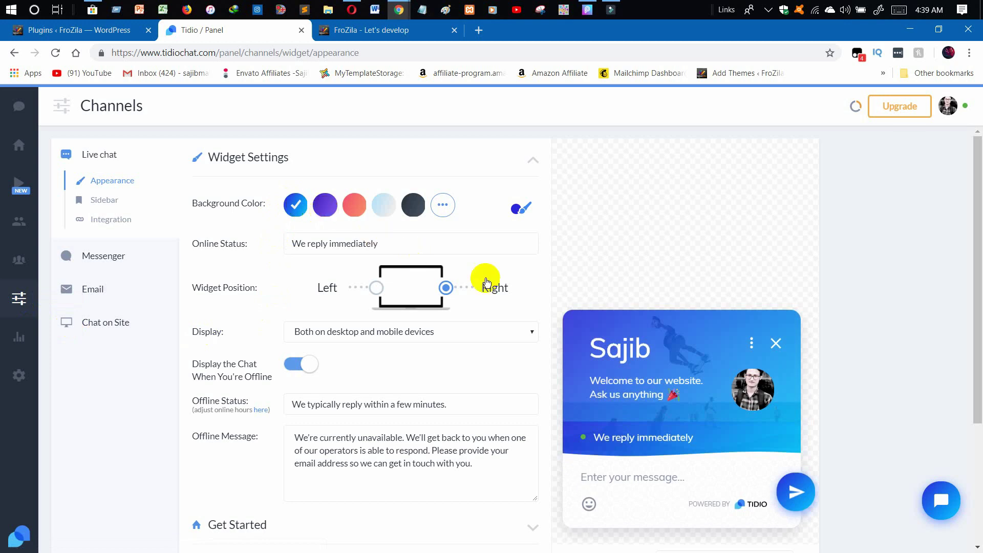
pyautogui.scroll(-3, 398, 337)
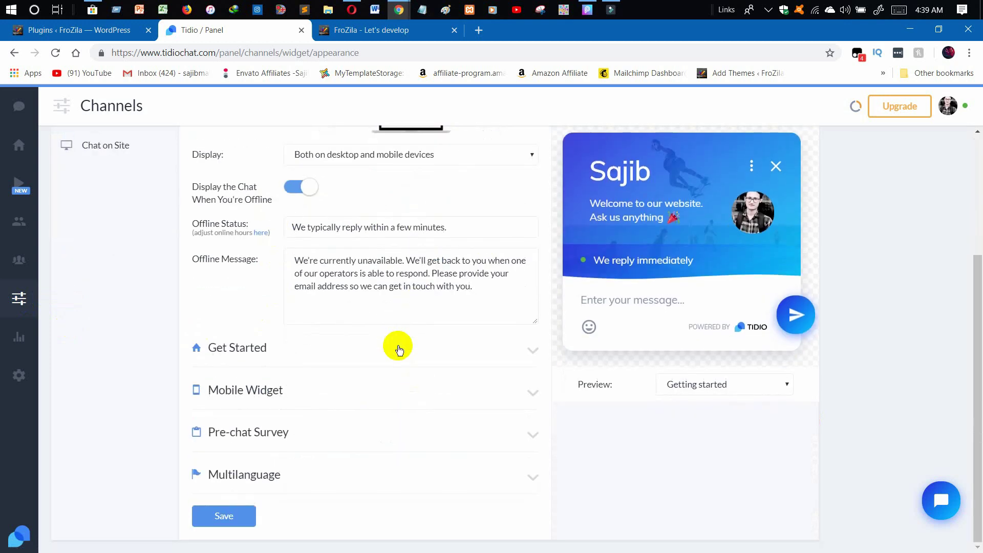
pyautogui.click(385, 349)
pyautogui.scroll(-4, 383, 359)
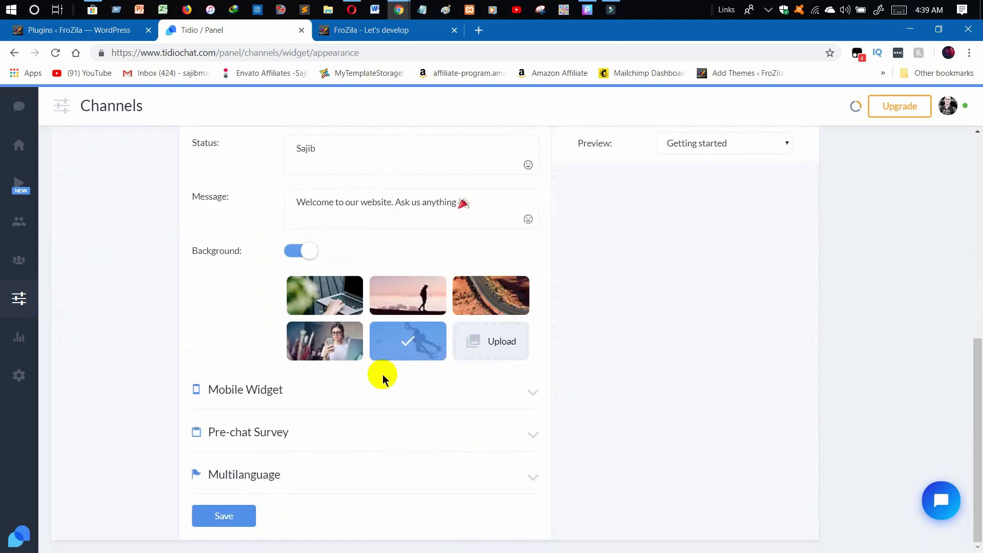
pyautogui.click(337, 401)
pyautogui.scroll(-1, 400, 366)
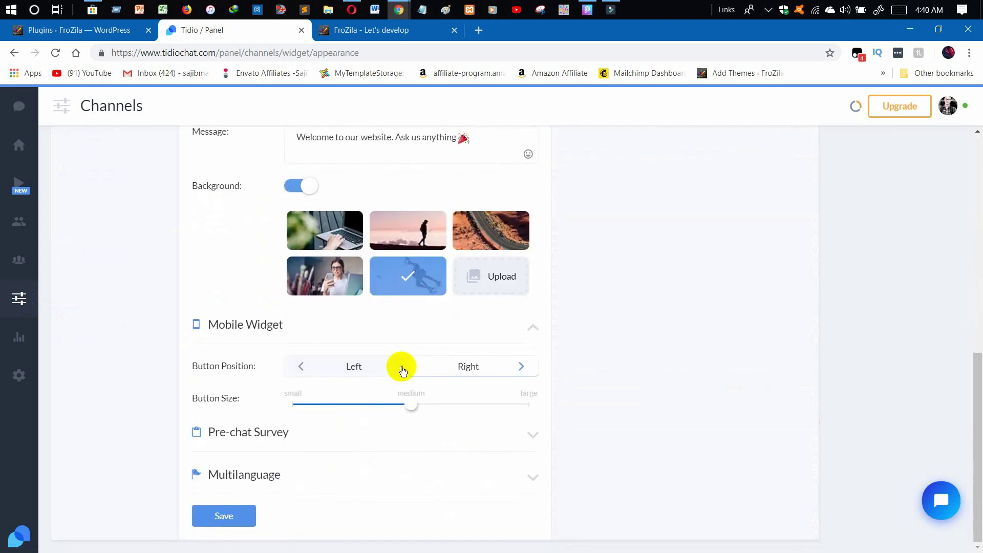
pyautogui.scroll(10, 401, 366)
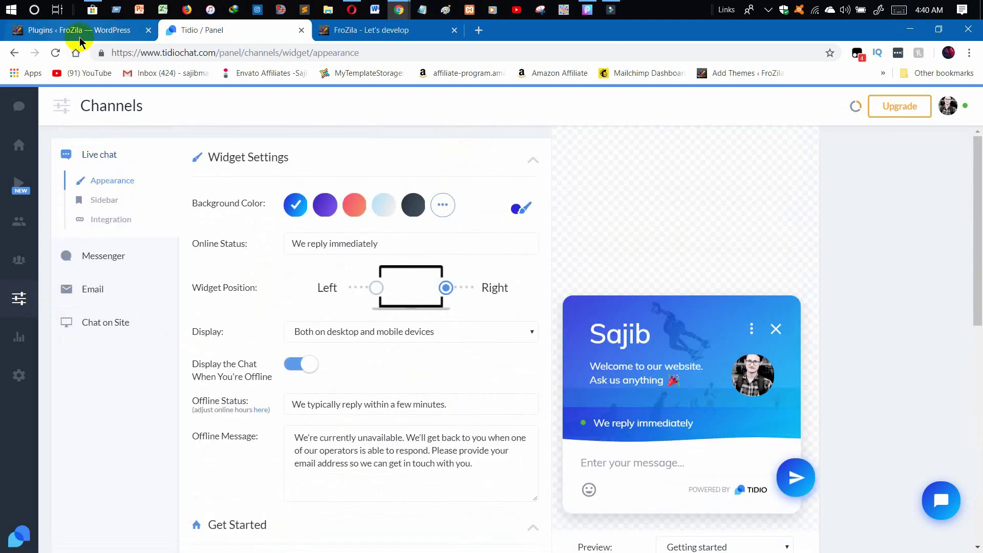
pyautogui.click(78, 32)
pyautogui.scroll(8, 138, 169)
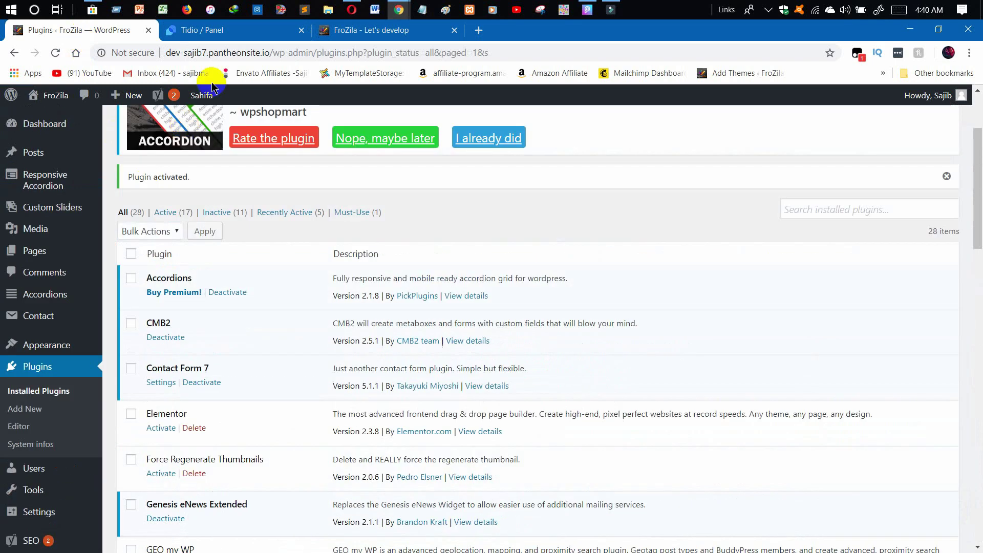
pyautogui.click(220, 31)
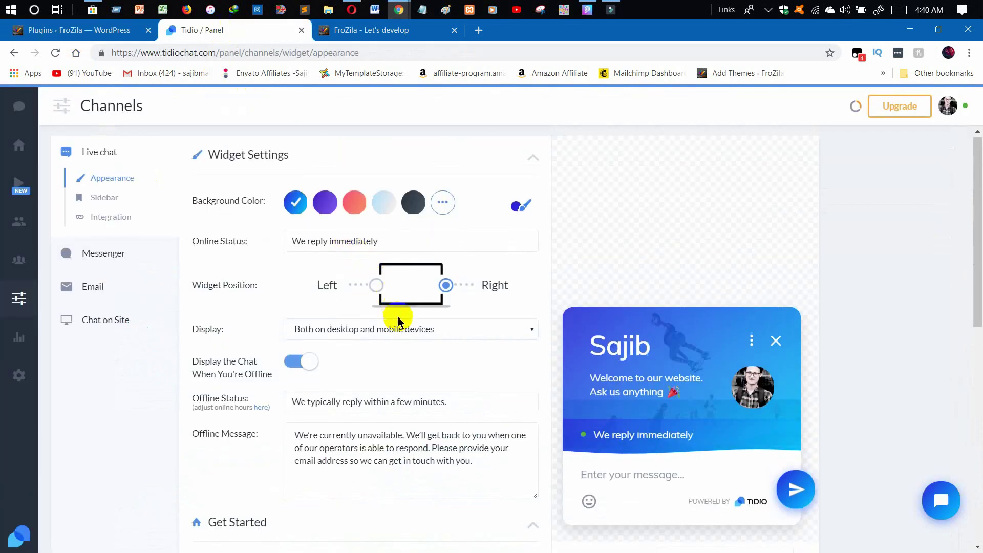
pyautogui.scroll(-4, 396, 315)
pyautogui.scroll(-5, 398, 316)
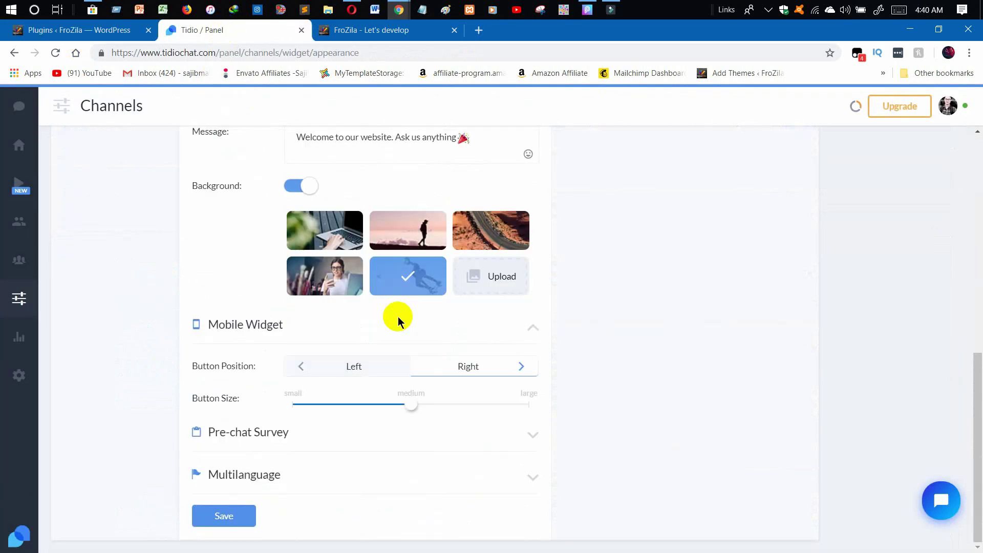
pyautogui.scroll(10, 397, 317)
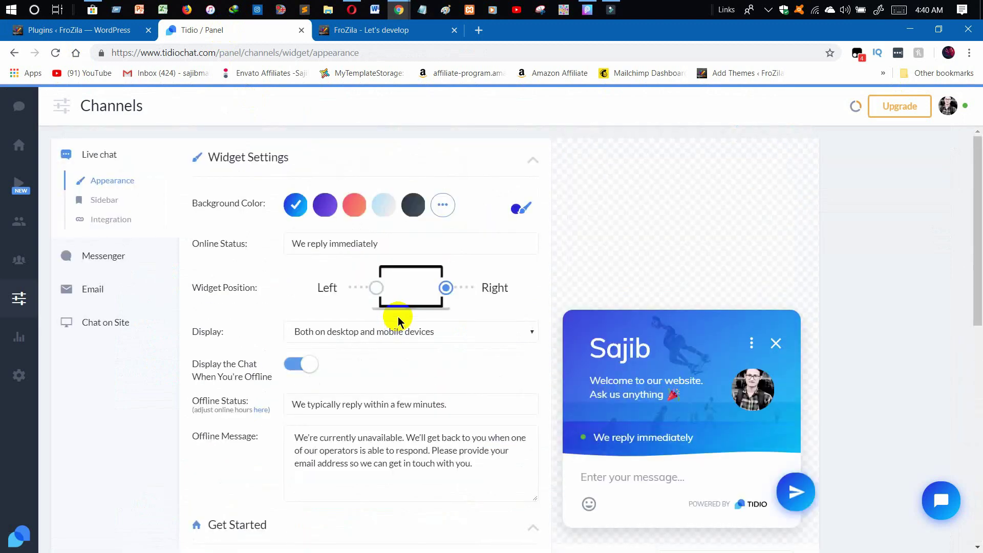
pyautogui.click(64, 34)
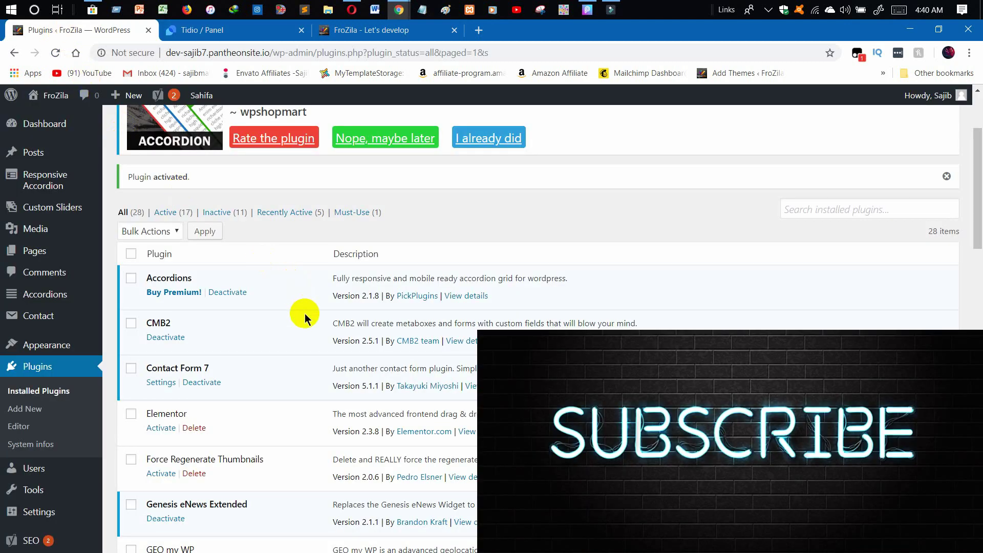
pyautogui.click(768, 11)
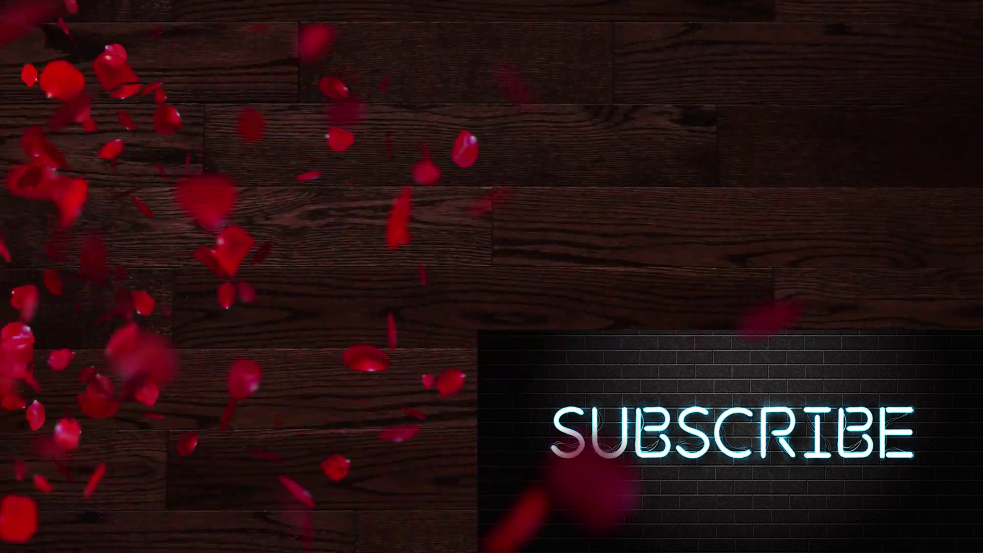